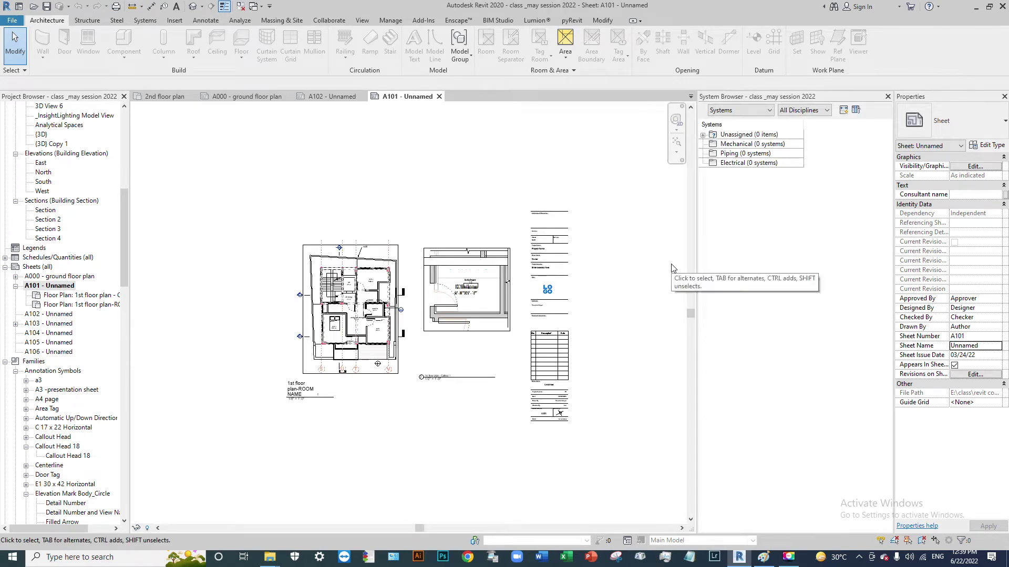
# Close the System Browser and center the A101 sheet drawings in the view
pyautogui.click(887, 97)
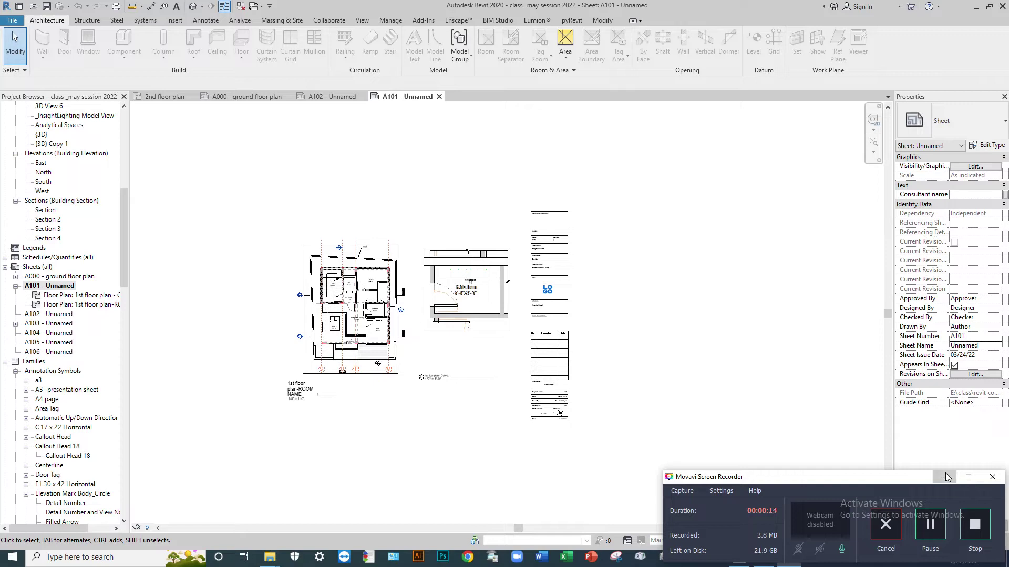
pyautogui.click(946, 476)
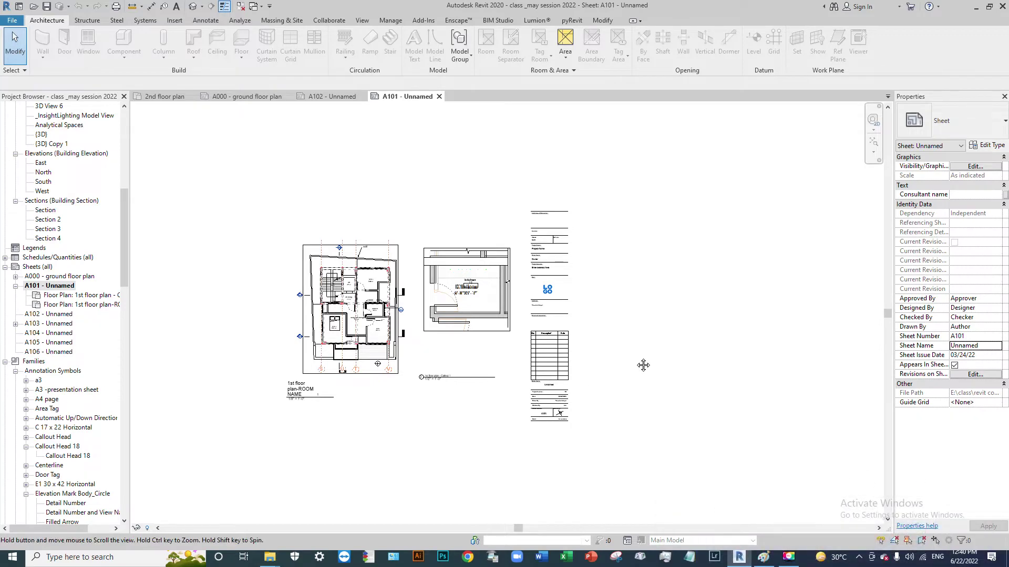
pyautogui.scroll(4, 368, 273)
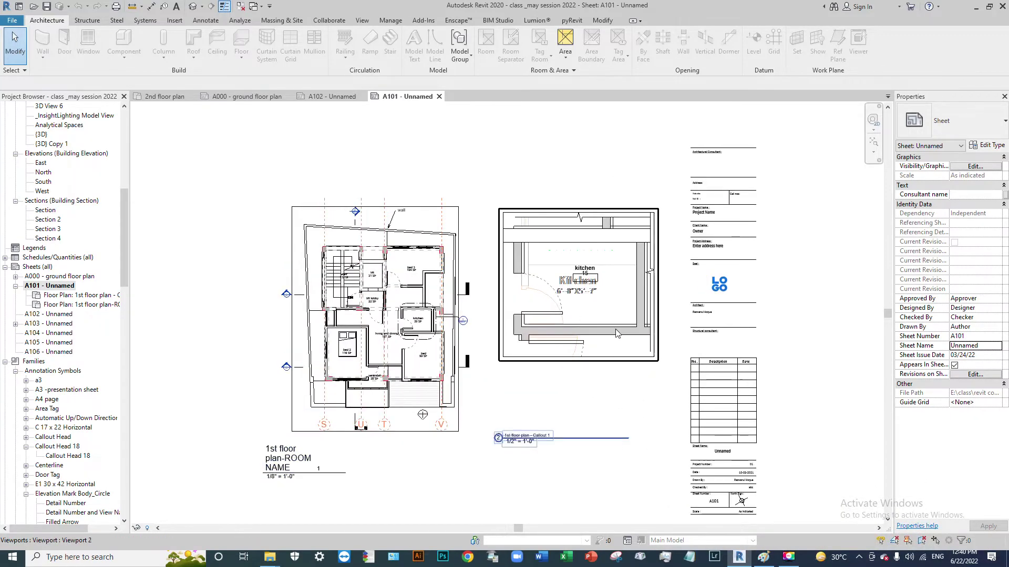
pyautogui.scroll(-2, 616, 329)
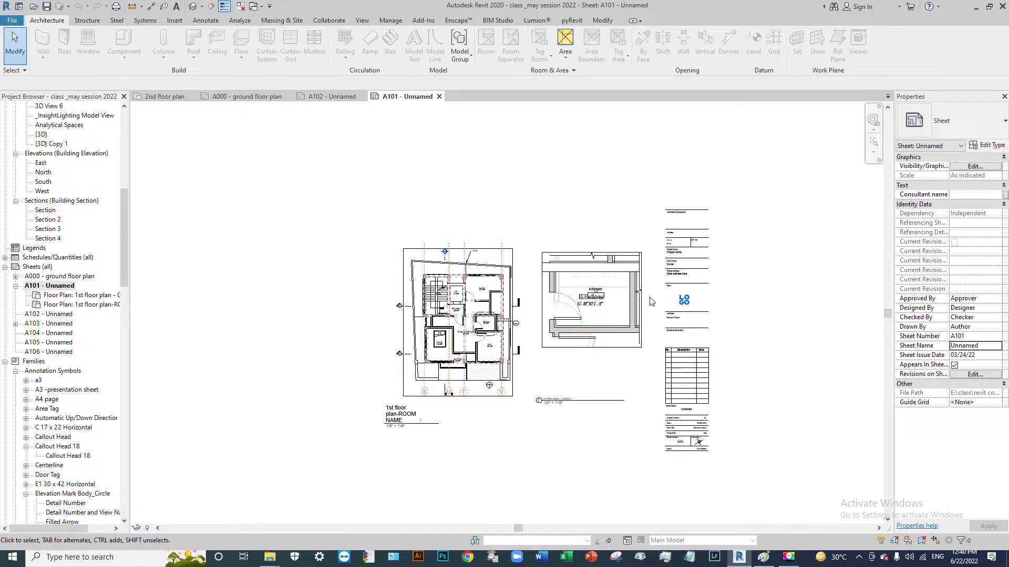
pyautogui.moveTo(651, 301); pyautogui.dragTo(612, 286, button='middle')
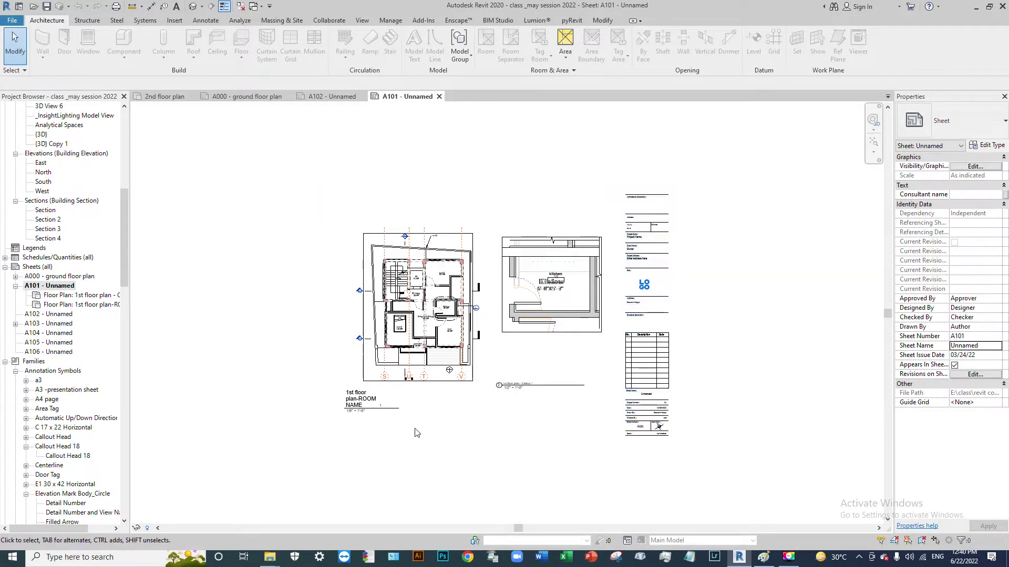
# Start a DWG export using the in-session view/sheet set, listing all views and sheets
pyautogui.click(19, 21)
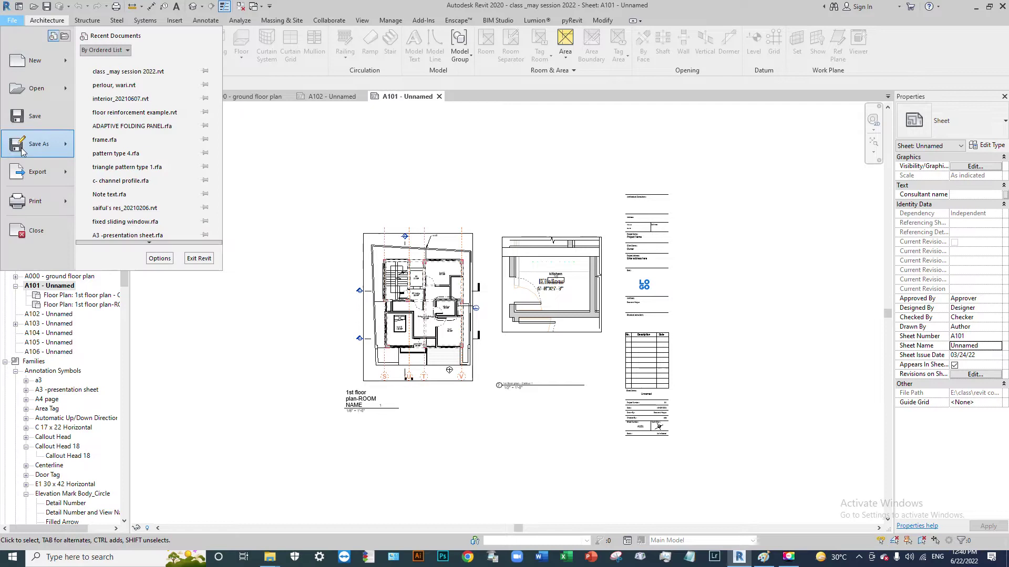
pyautogui.moveTo(33, 169)
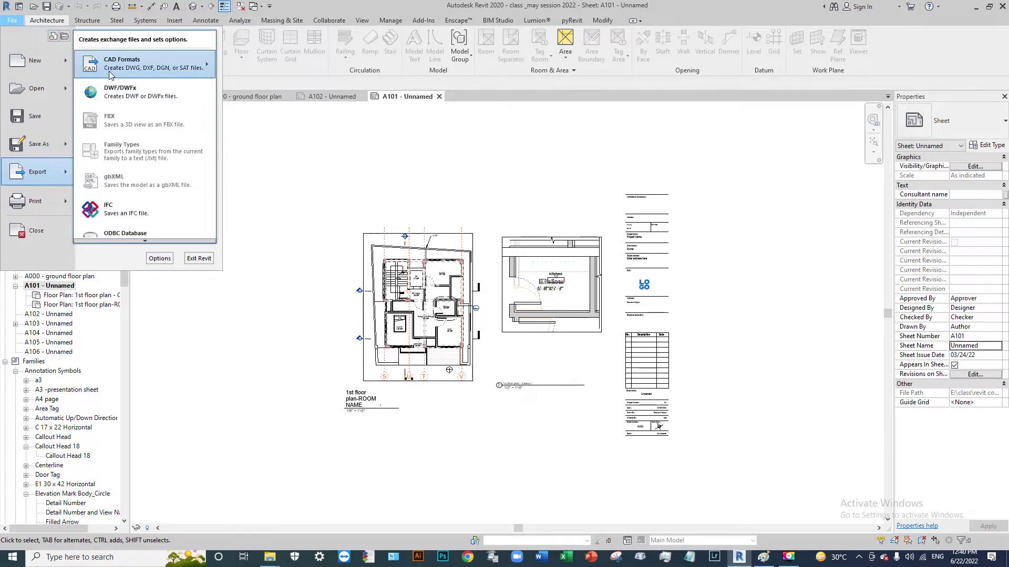
pyautogui.moveTo(155, 67)
pyautogui.click(262, 69)
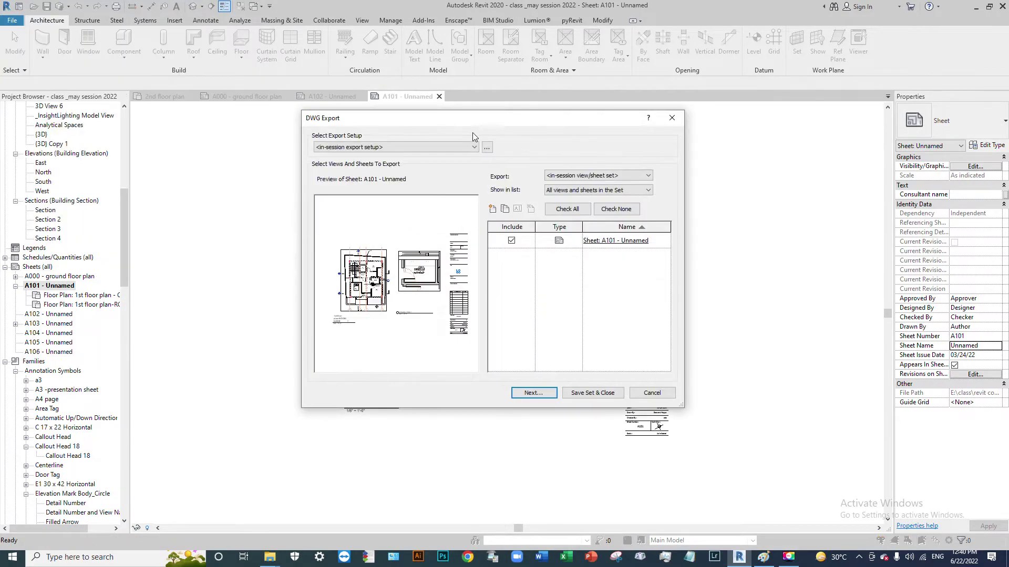
pyautogui.click(620, 179)
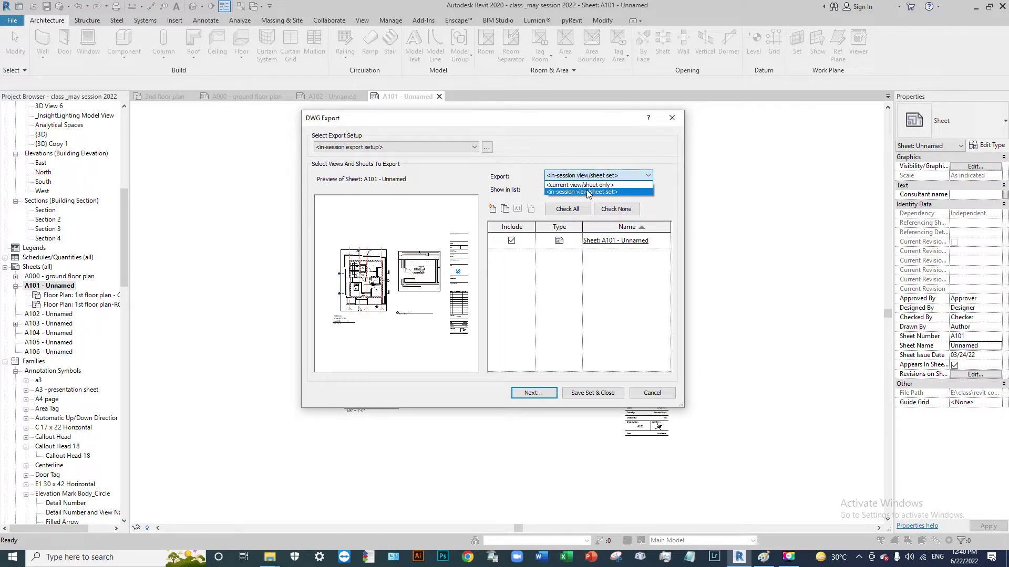
pyautogui.click(608, 192)
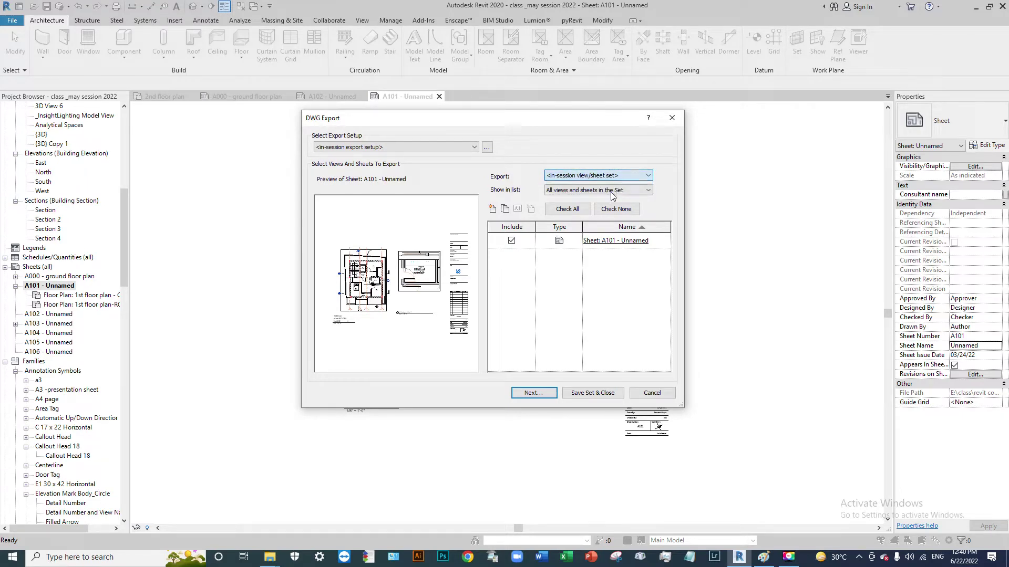
pyautogui.click(570, 191)
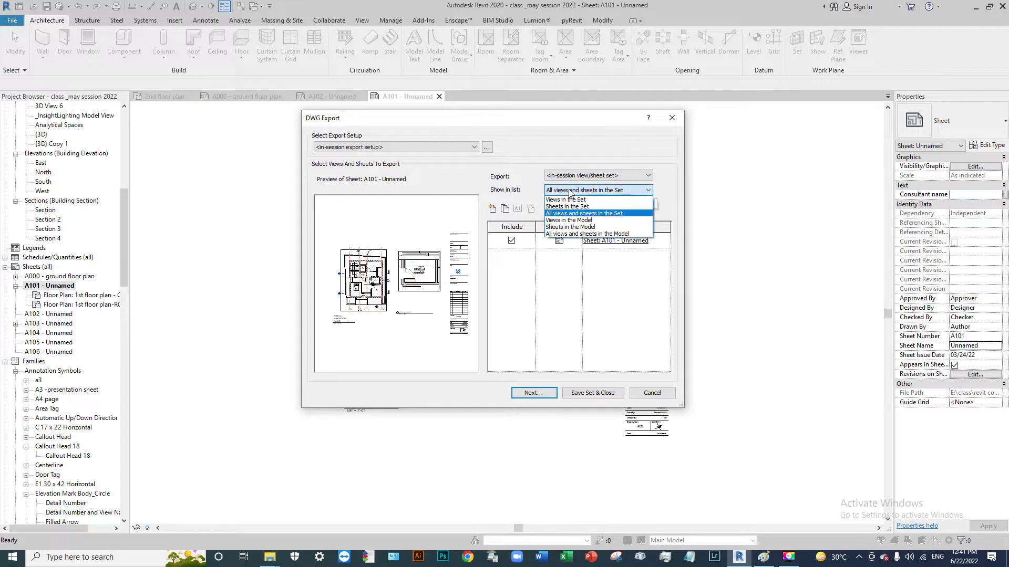
pyautogui.click(603, 213)
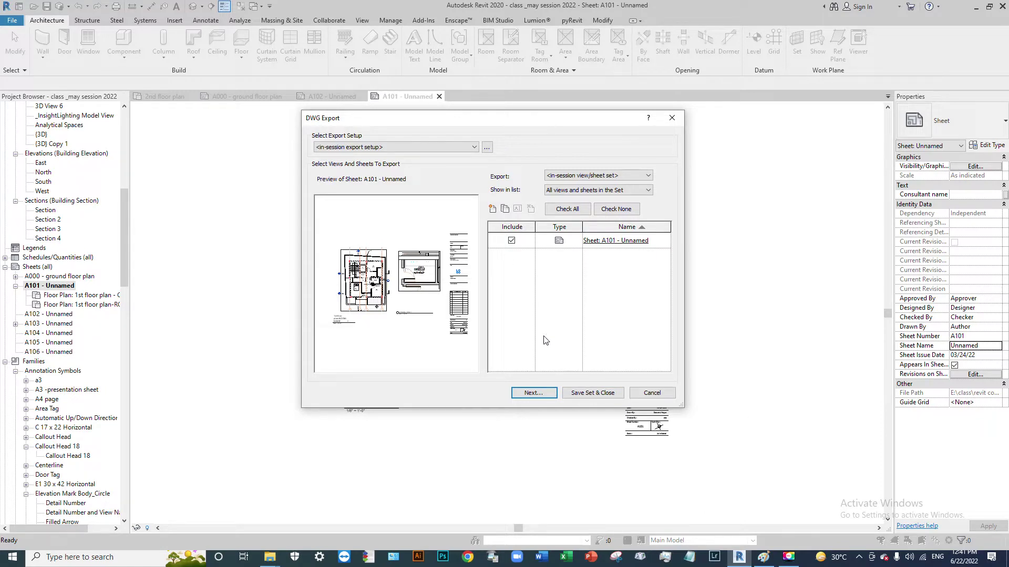
# Turn off exporting sheet views as external references and save the DWG to the export folder
pyautogui.click(527, 394)
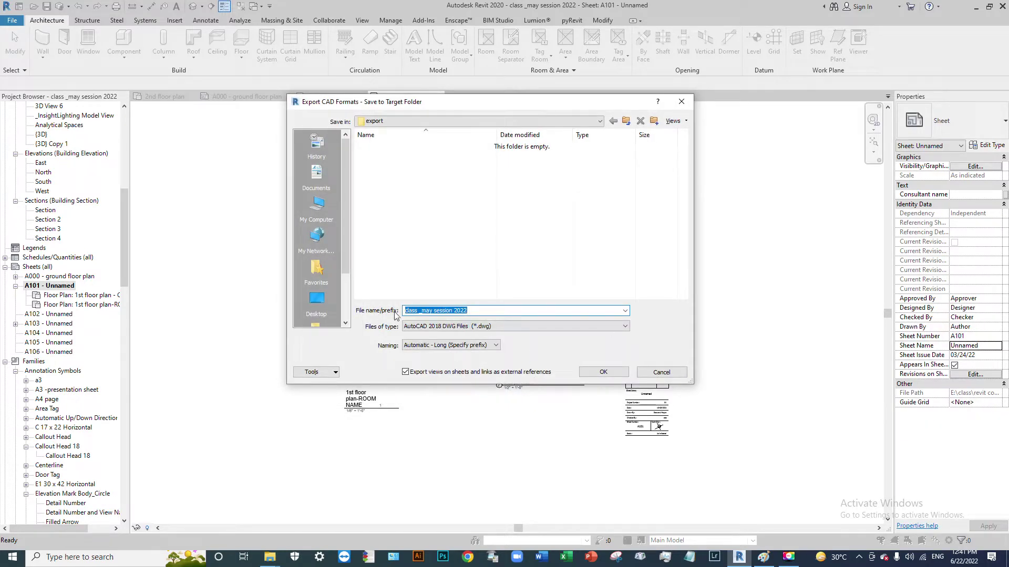
pyautogui.click(405, 373)
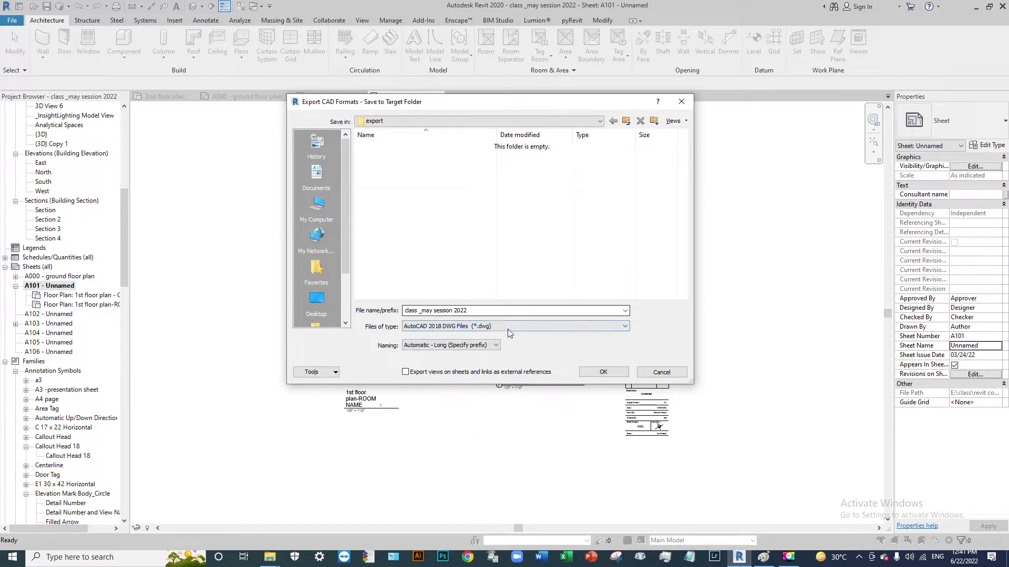
pyautogui.click(604, 371)
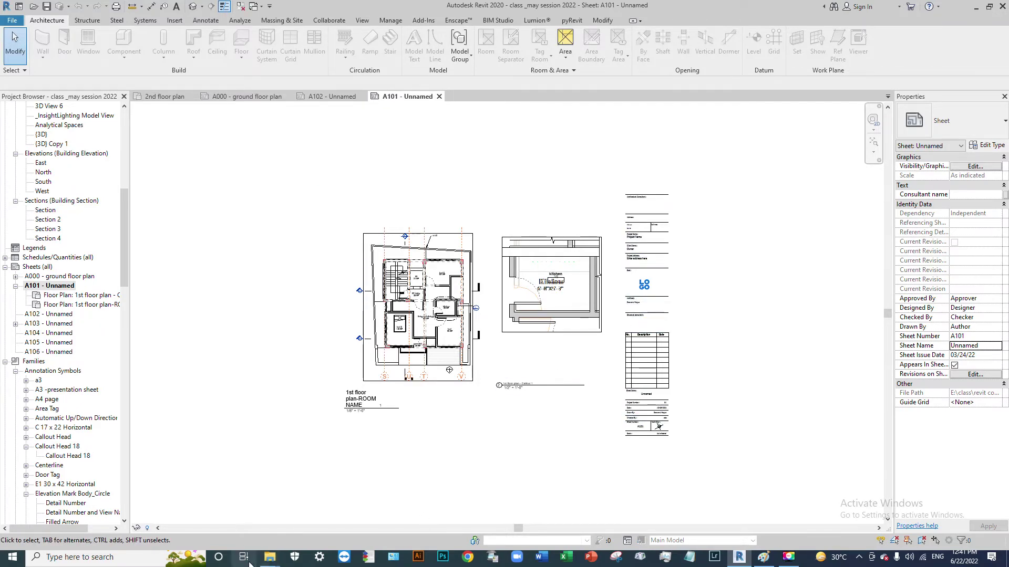
# Open 'class _may session 2022-Sheet - A101 - Unnamed.dwg' from the export folder in AutoCAD
pyautogui.moveTo(269, 558)
pyautogui.click(336, 514)
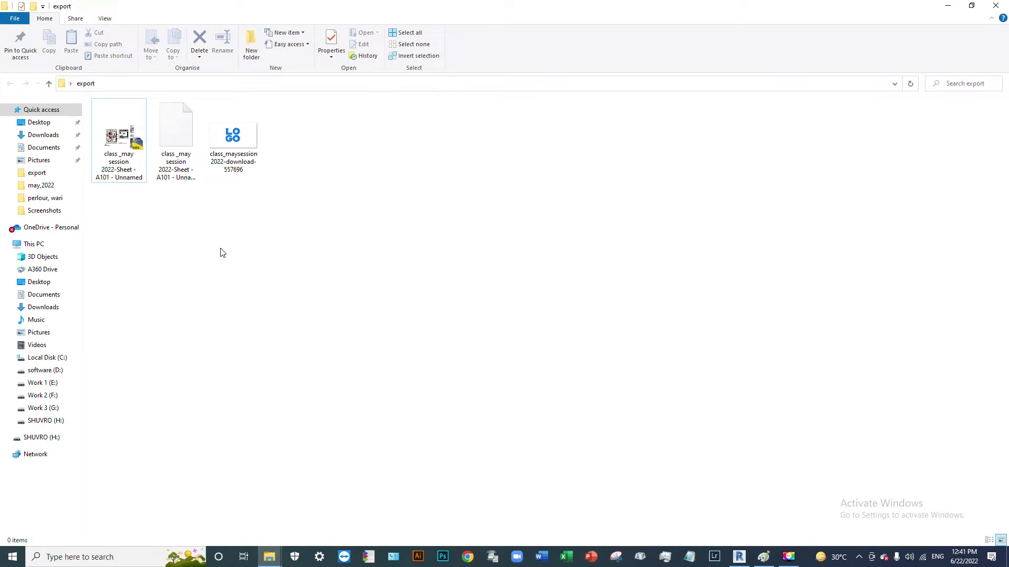
pyautogui.click(125, 137)
pyautogui.doubleClick(124, 137)
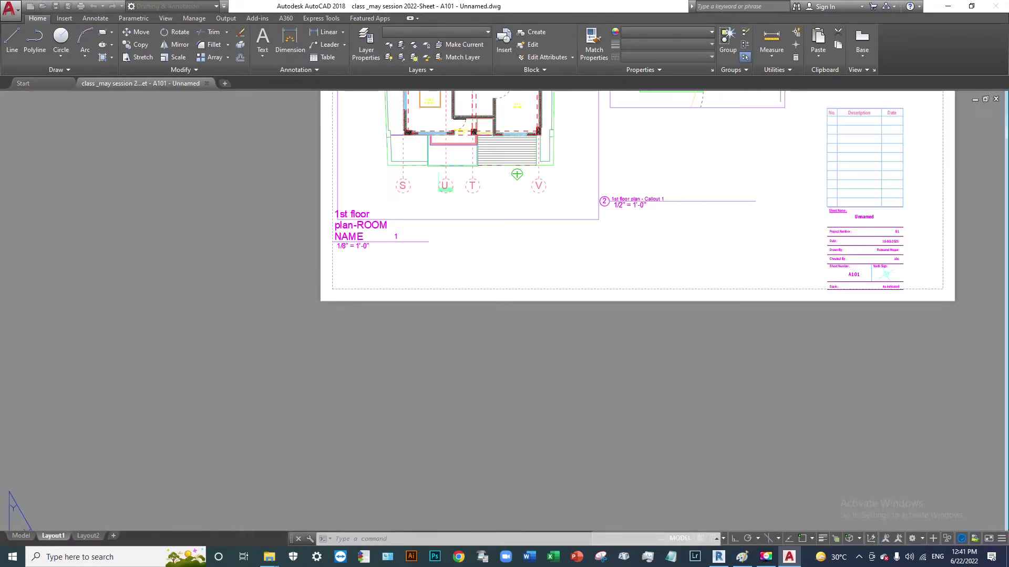
# Switch the exported drawing to model space and zoom to the floor plan
pyautogui.scroll(-5, 578, 326)
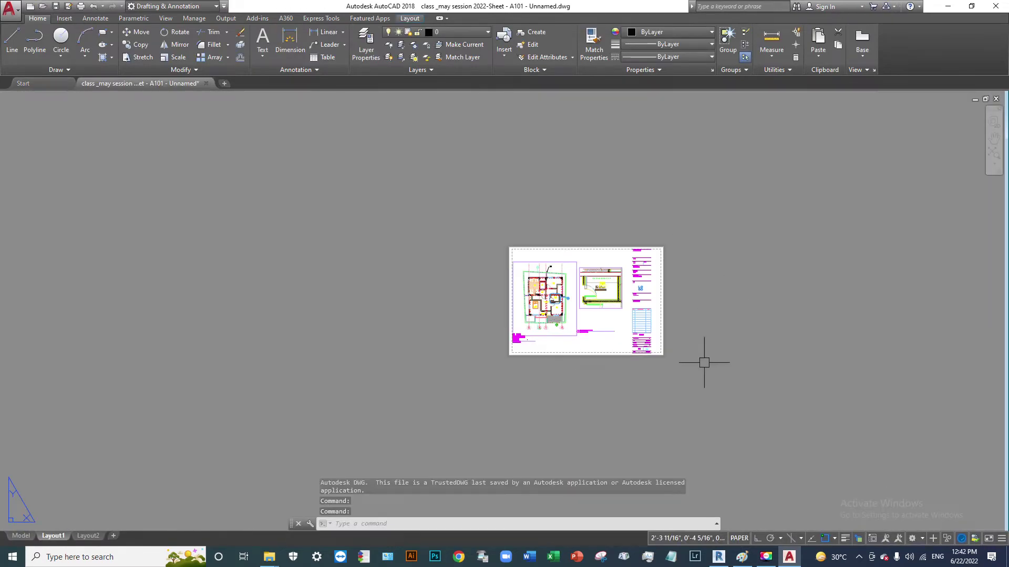
pyautogui.scroll(4, 542, 317)
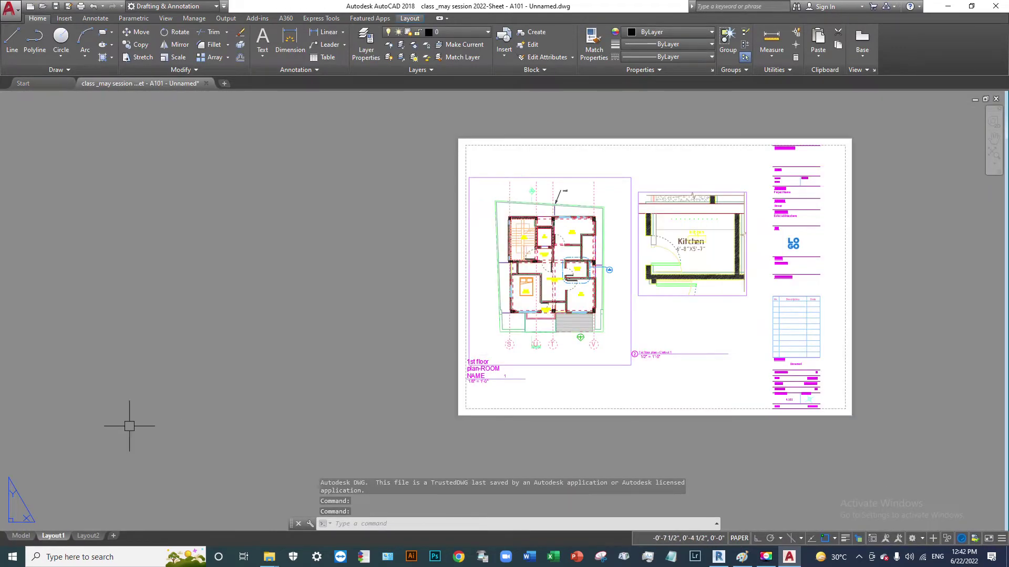
pyautogui.click(14, 537)
pyautogui.scroll(-5, 562, 289)
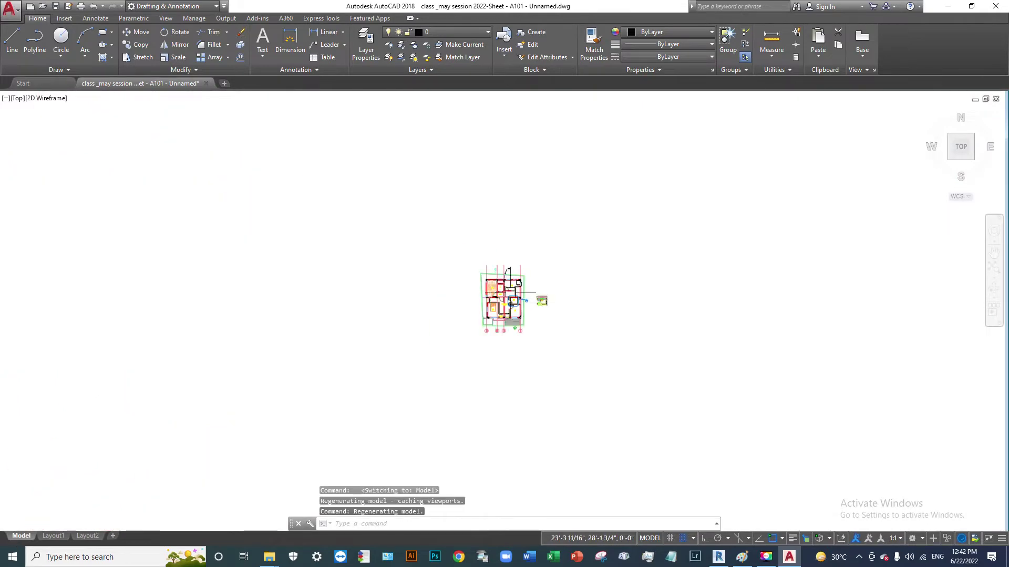
pyautogui.scroll(6, 541, 299)
pyautogui.scroll(-2, 445, 165)
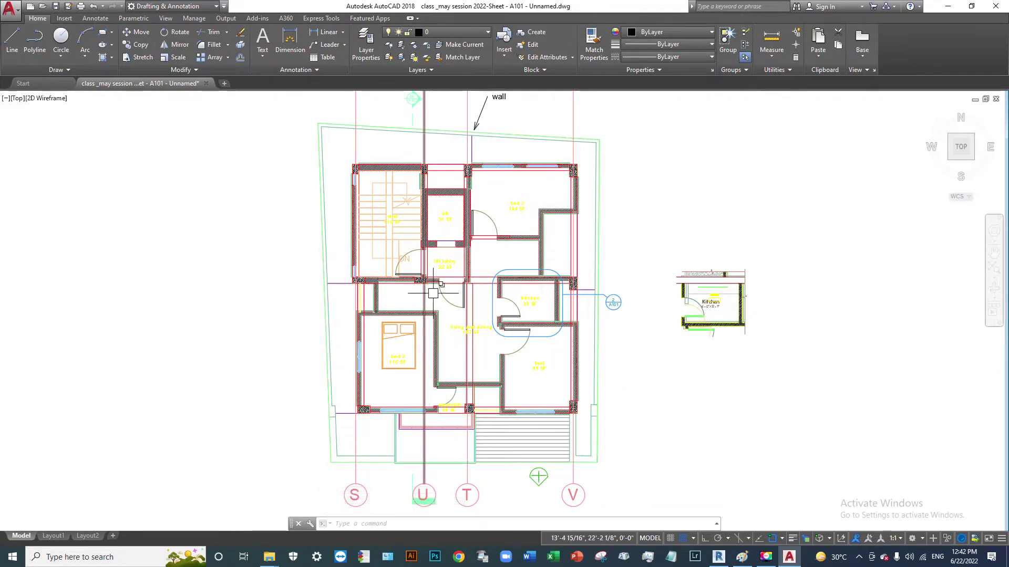
# Turn on lineweight display so the walls show thick, then fit the whole plan in view
pyautogui.click(474, 33)
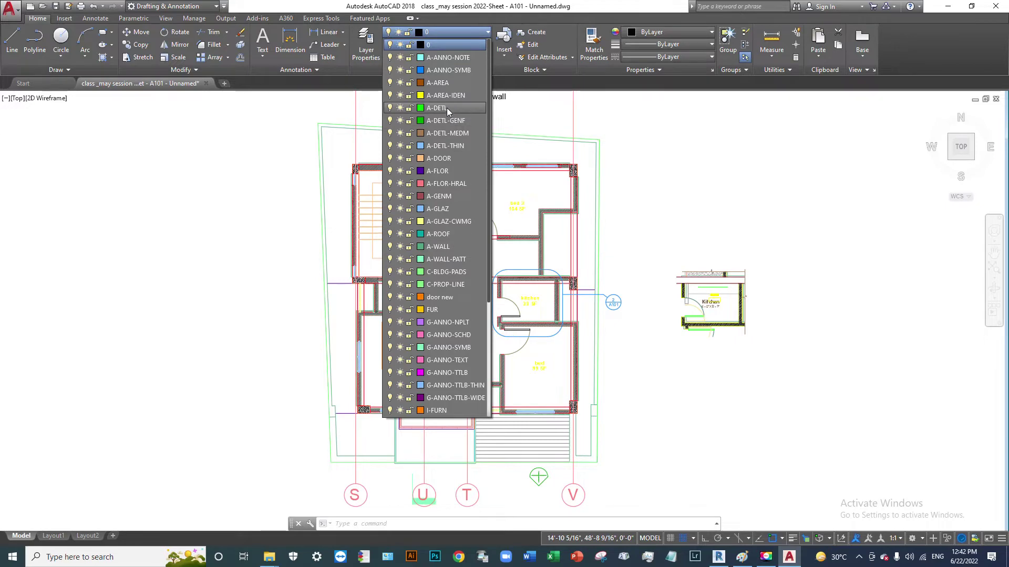
pyautogui.click(701, 191)
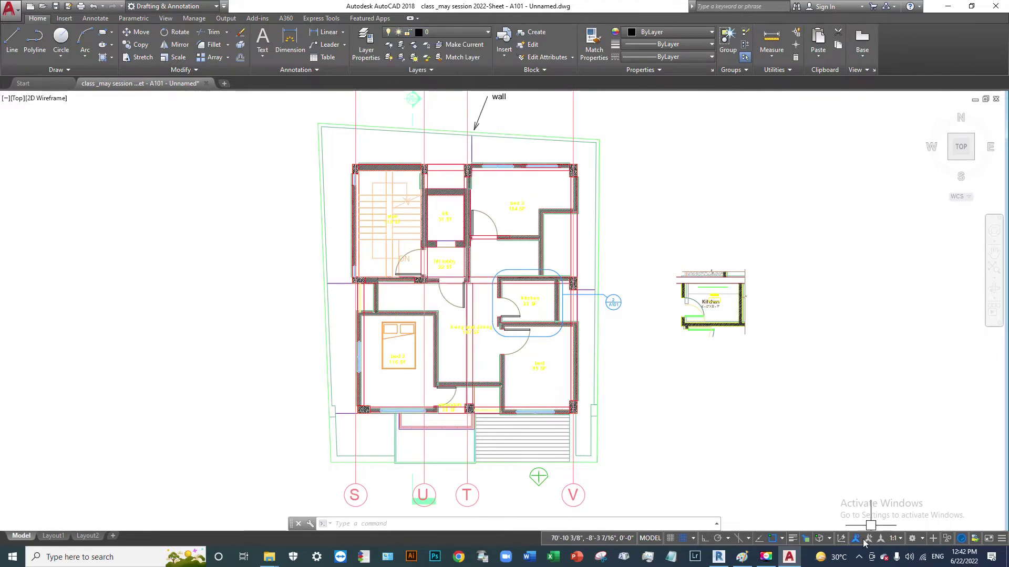
pyautogui.click(793, 538)
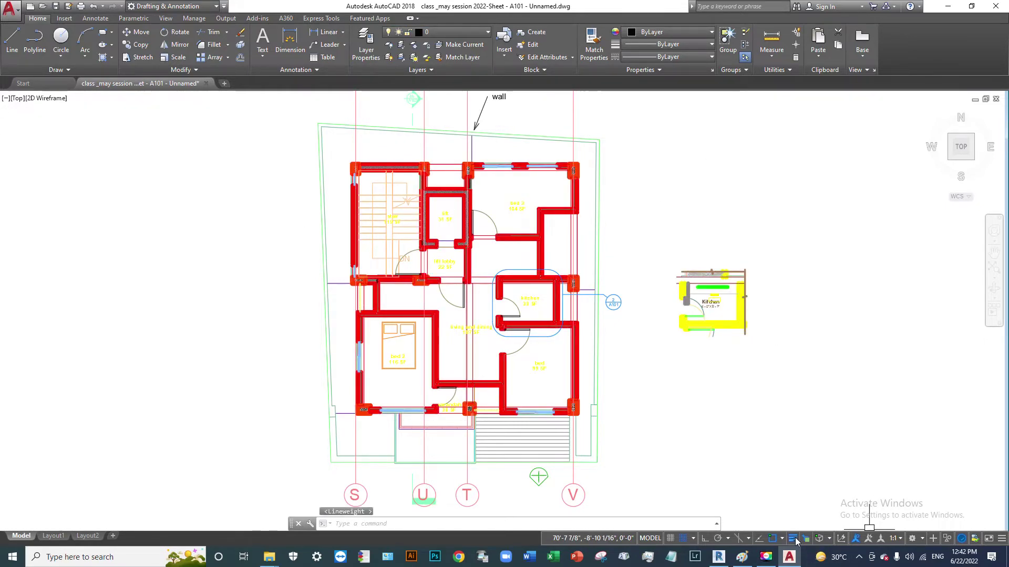
pyautogui.scroll(8, 526, 237)
pyautogui.scroll(-10, 526, 237)
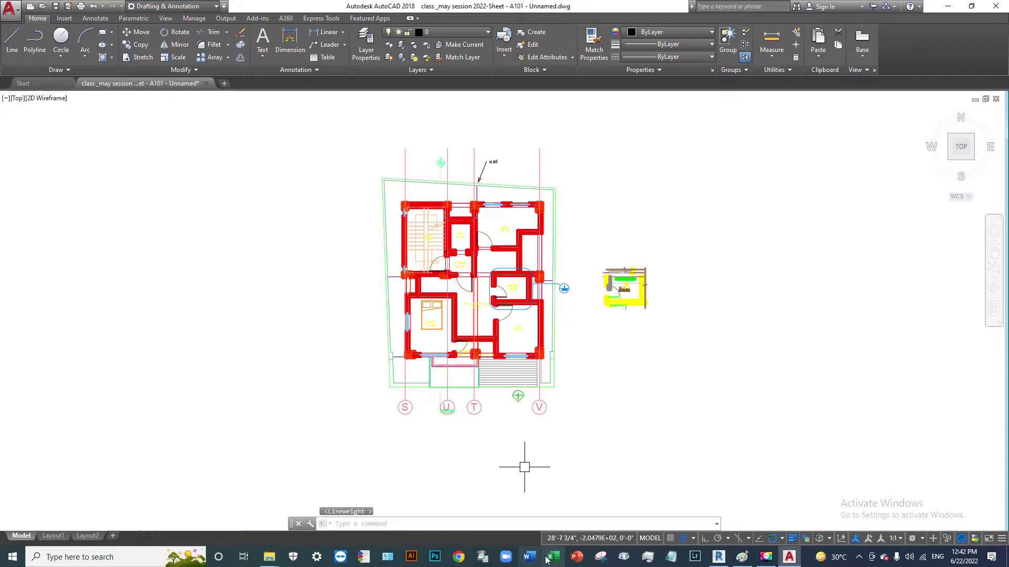
# Return to sheet A101 in Revit and open the Print dialog with Ctrl+P
pyautogui.click(728, 561)
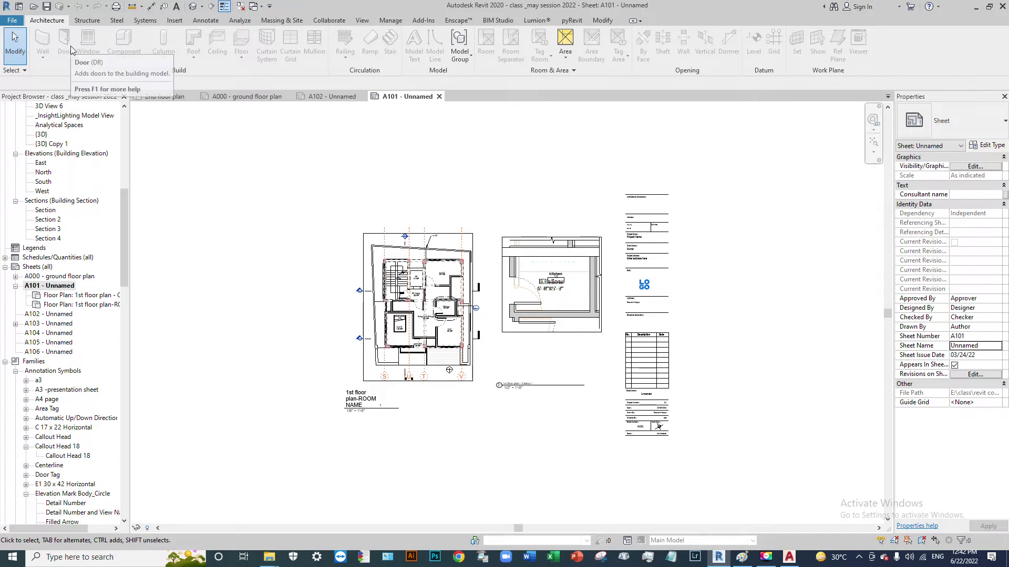
pyautogui.scroll(2, 436, 311)
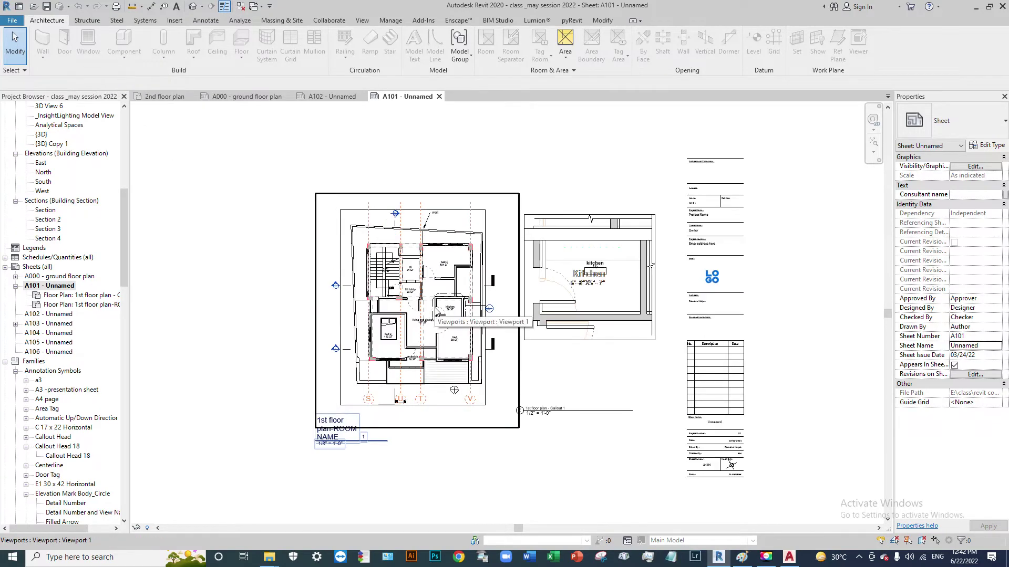
pyautogui.hotkey('ctrl', 'p')
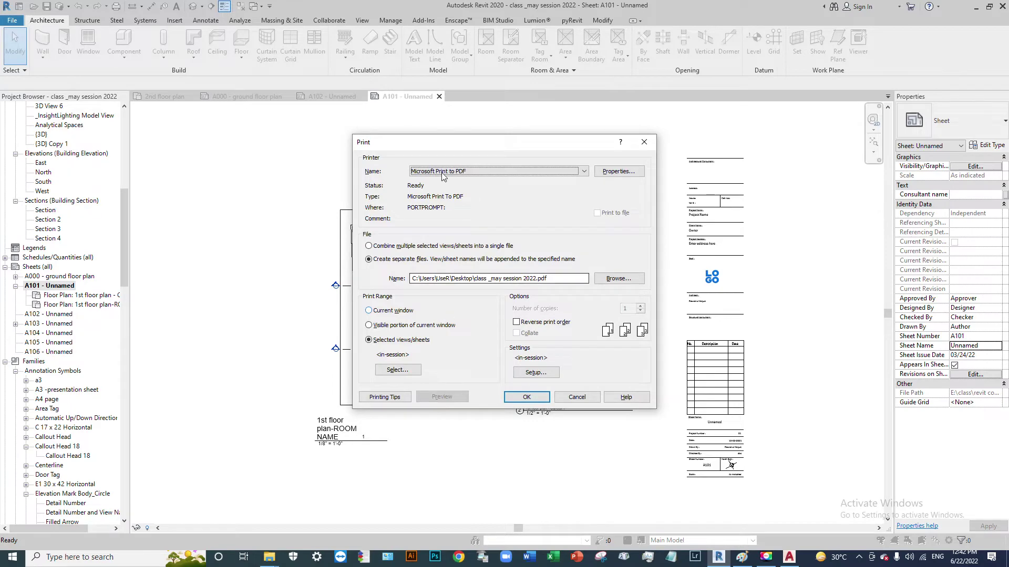
pyautogui.moveTo(492, 149); pyautogui.dragTo(405, 183)
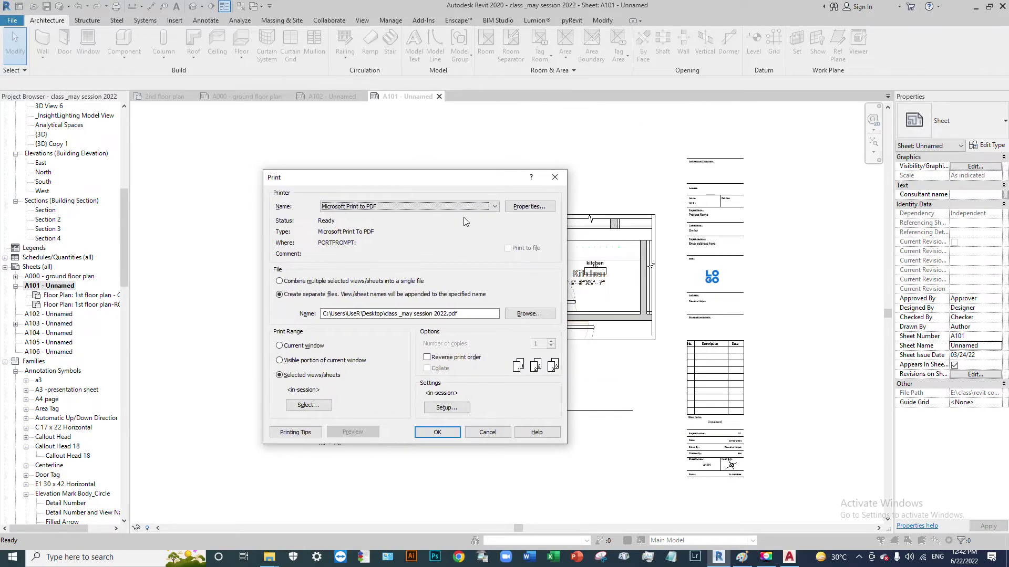
# Print to Microsoft Print to PDF with landscape orientation and A3 landscape page setup
pyautogui.click(495, 206)
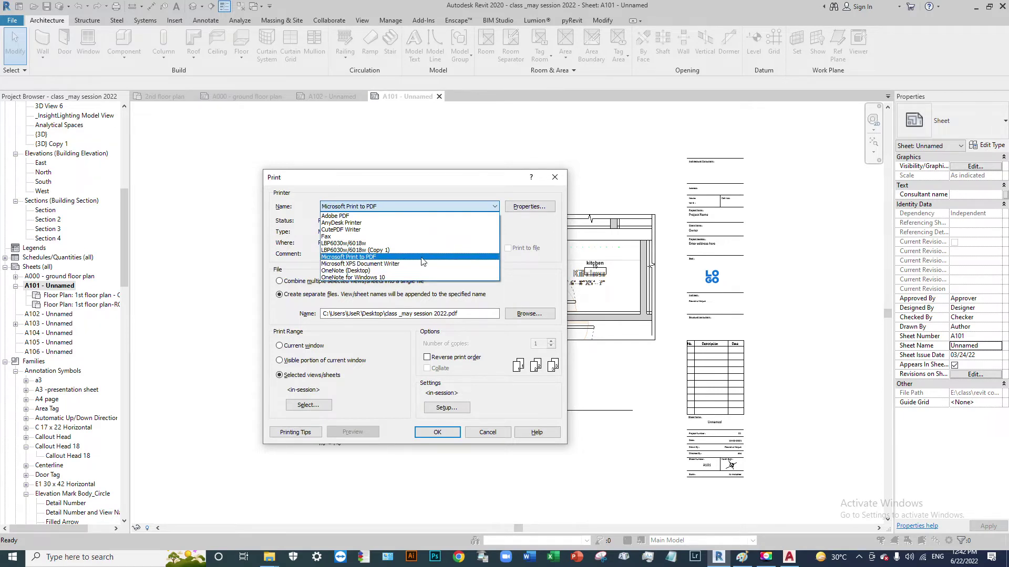
pyautogui.click(532, 209)
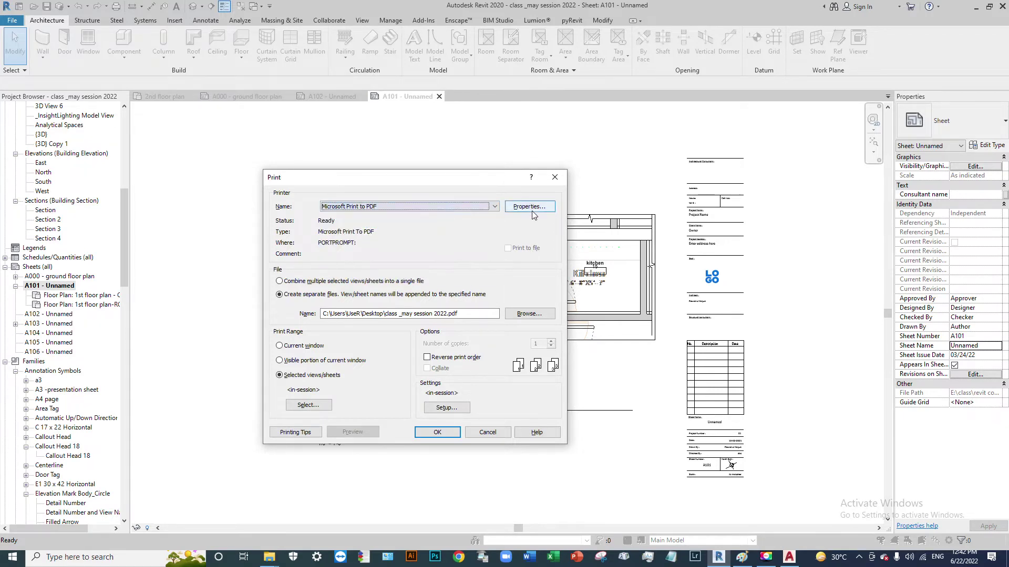
pyautogui.click(531, 208)
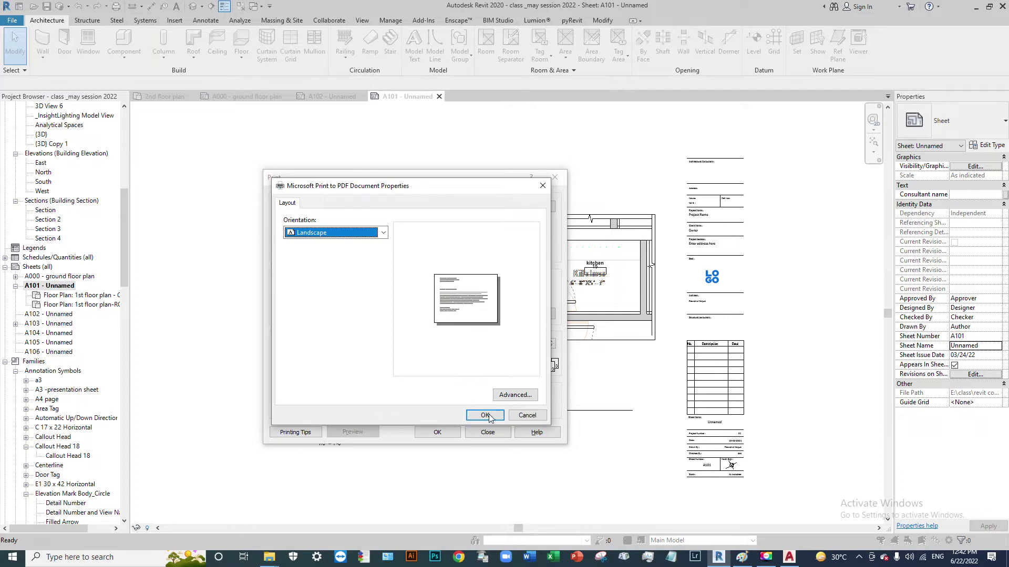
pyautogui.click(485, 415)
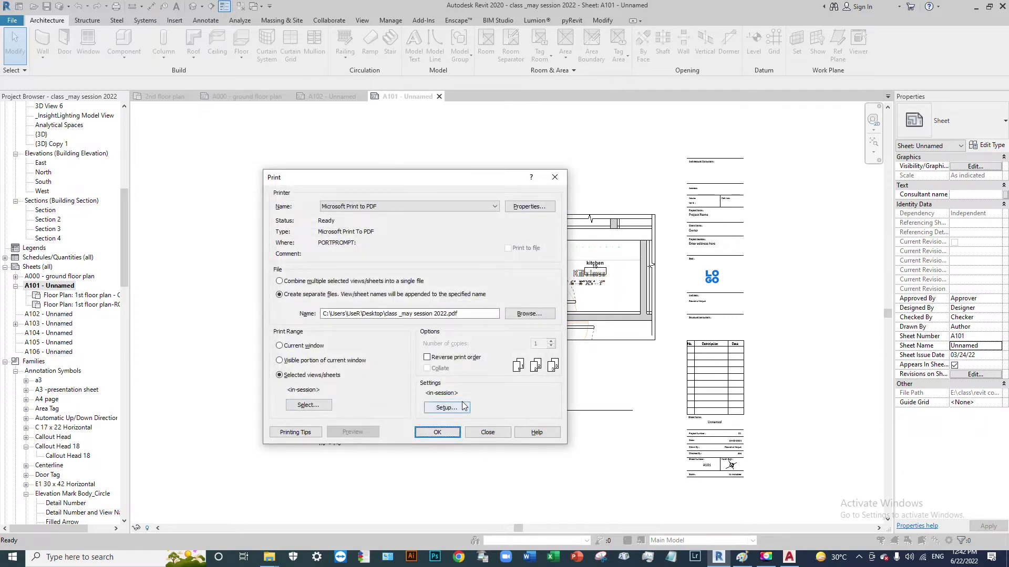
pyautogui.click(442, 408)
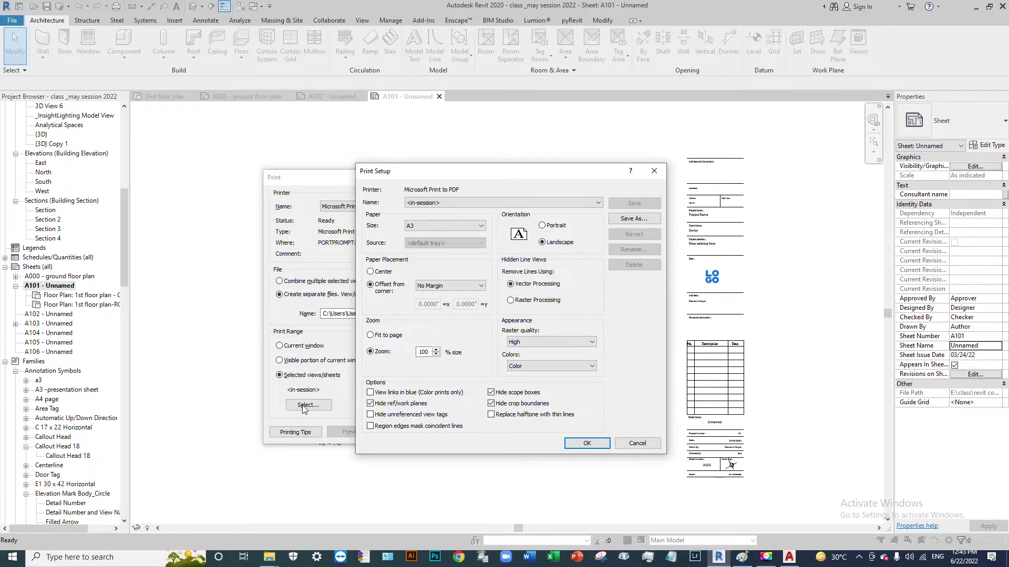
pyautogui.click(587, 443)
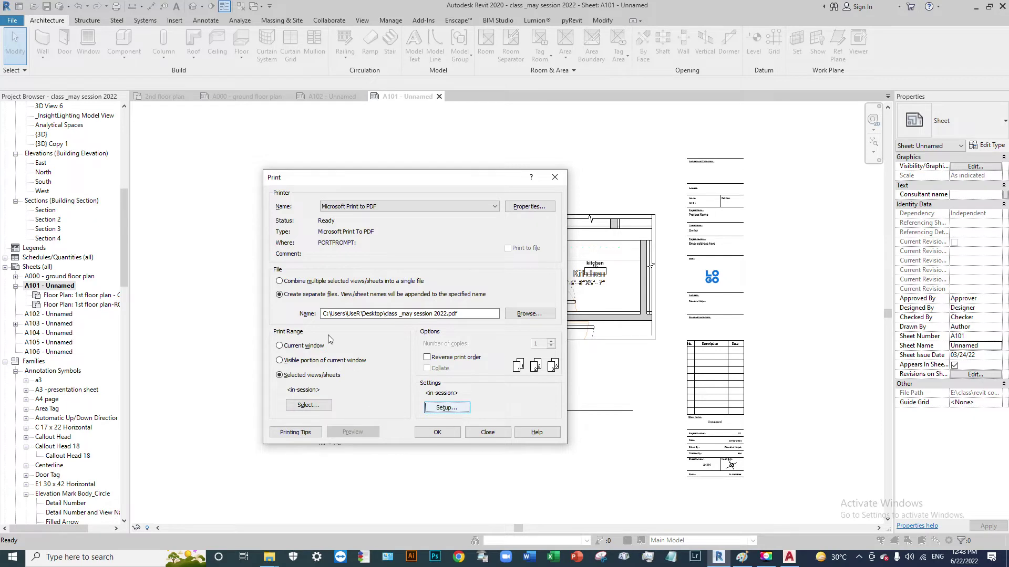
# Select only sheet A101 for printing and print it as a separate file
pyautogui.click(310, 408)
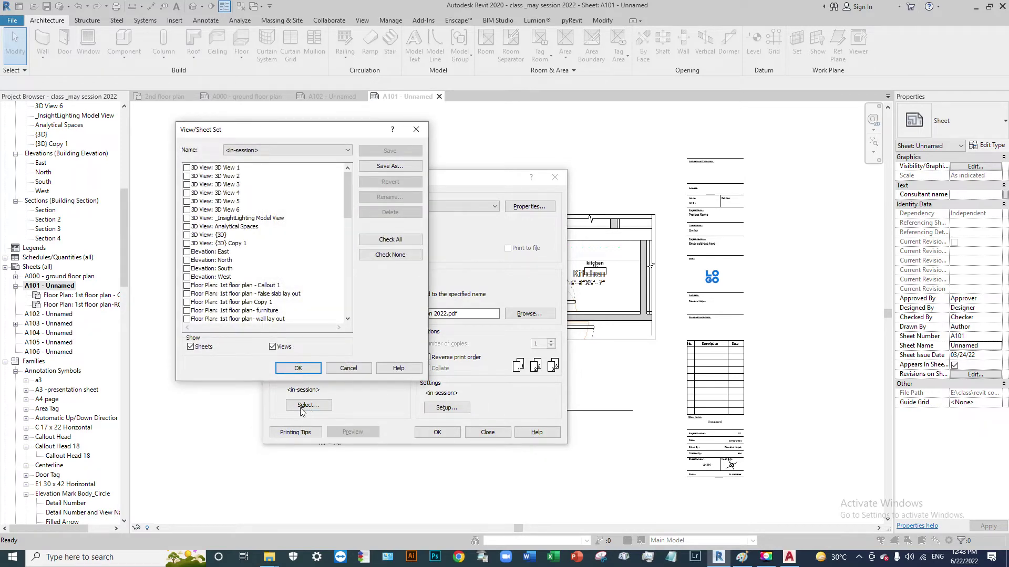
pyautogui.click(272, 347)
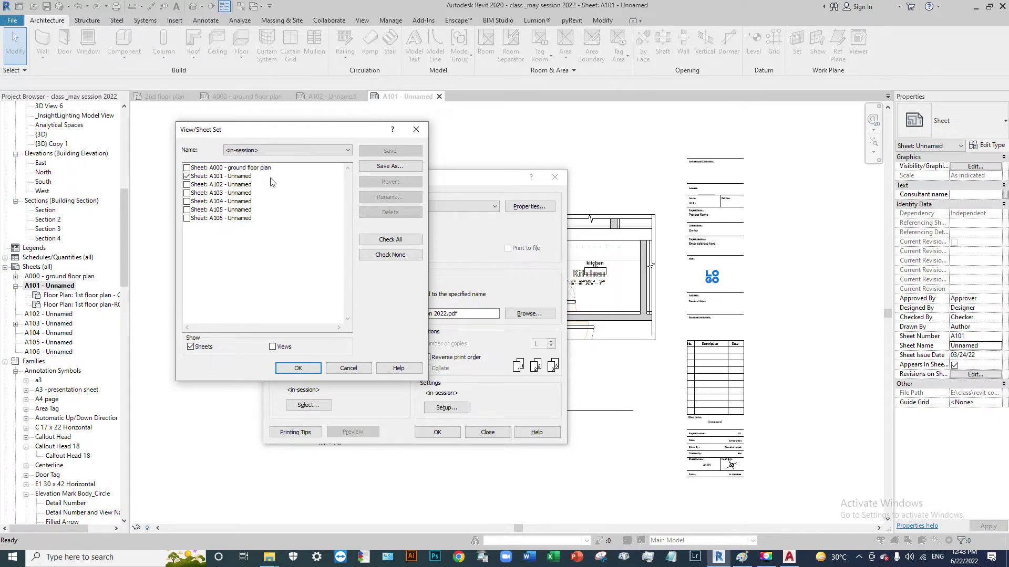
pyautogui.click(298, 369)
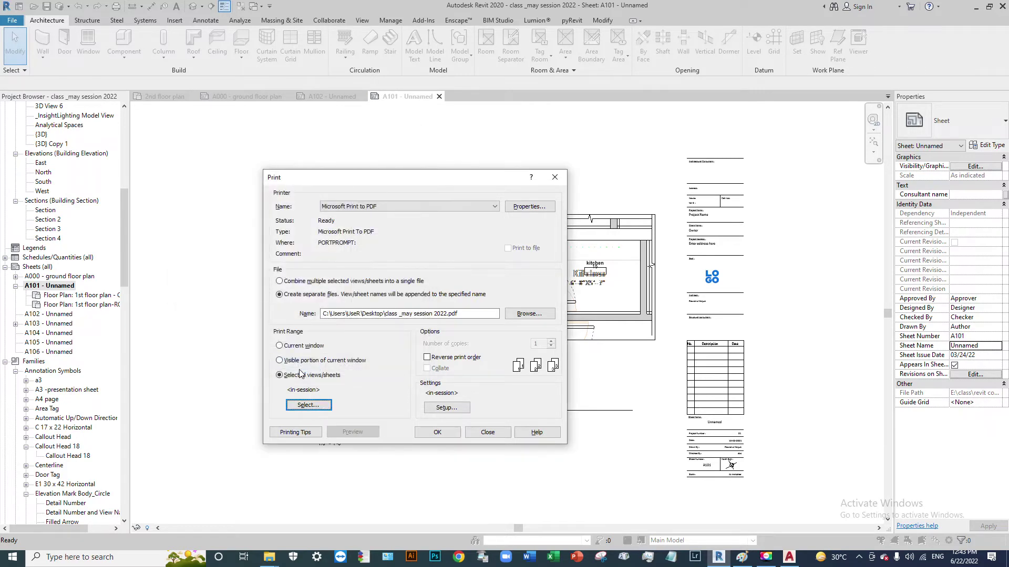
pyautogui.click(442, 435)
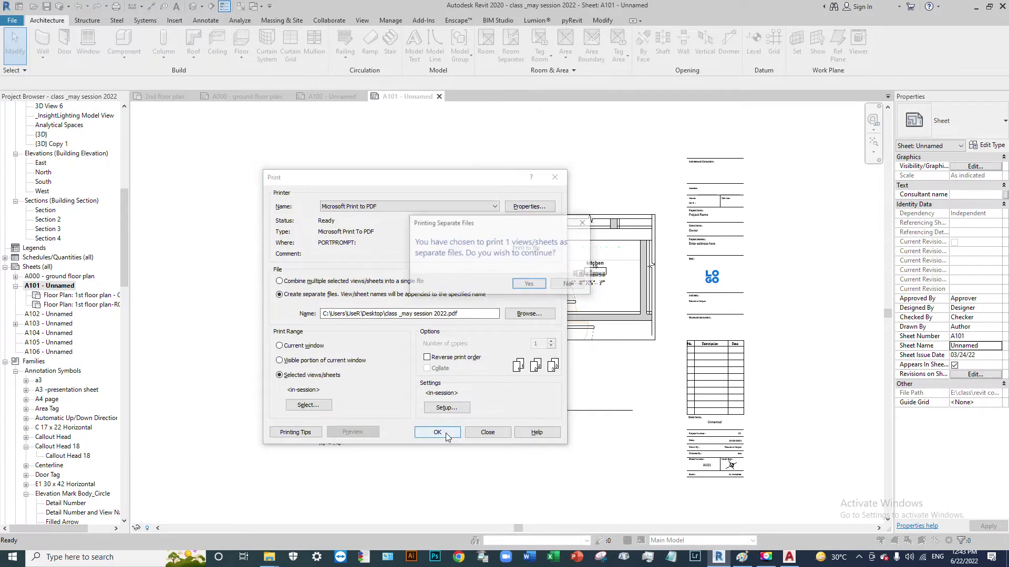
pyautogui.click(533, 284)
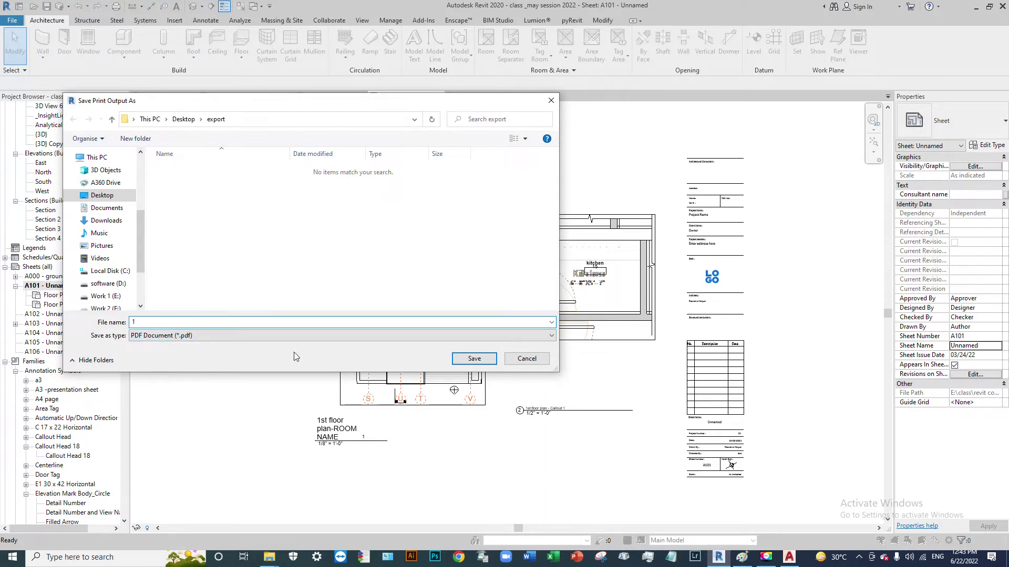
# Save the printed sheet as 1.pdf, then bring the export folder window forward
pyautogui.write('1')
pyautogui.click(474, 358)
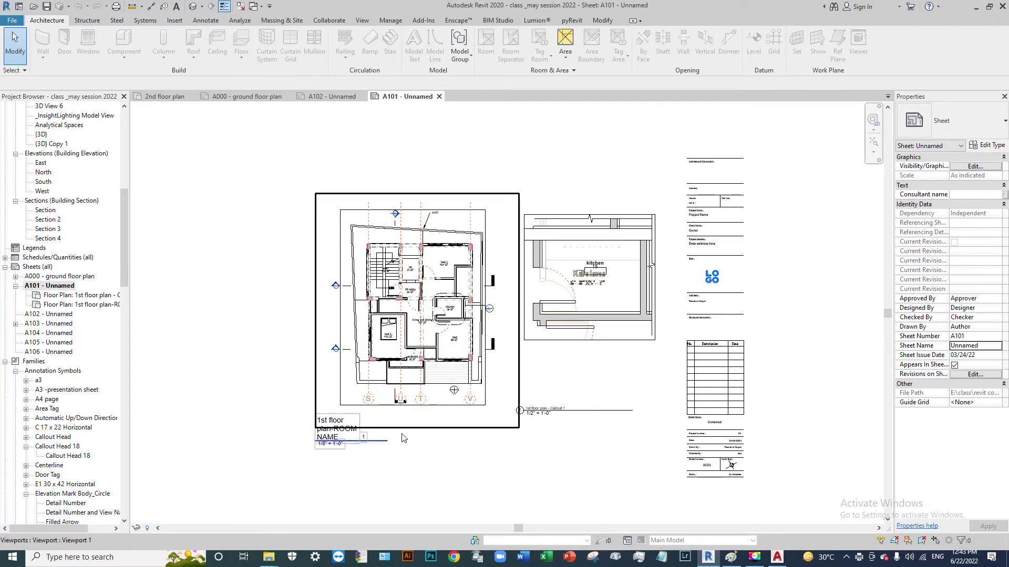
pyautogui.moveTo(267, 558)
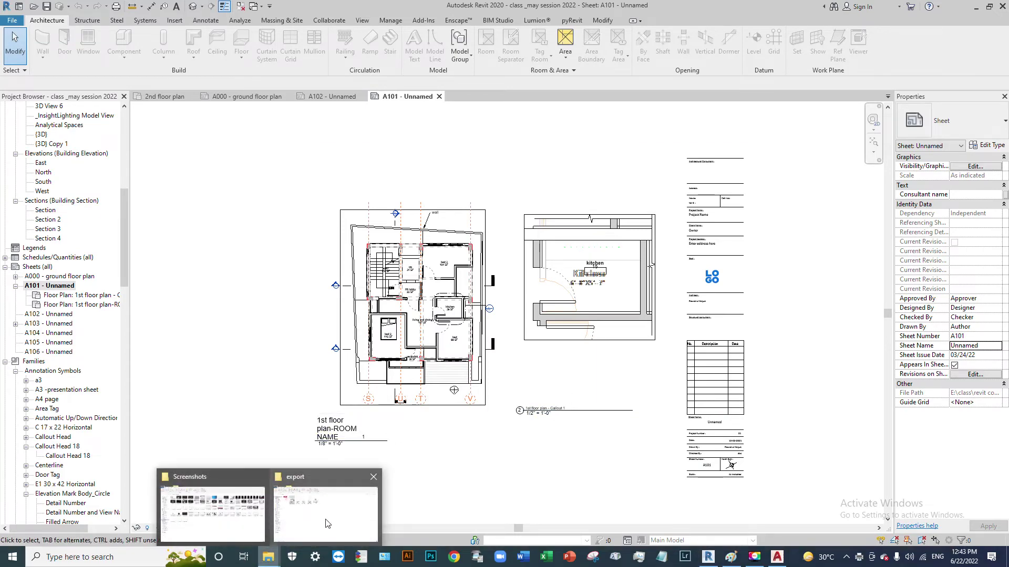
pyautogui.click(326, 523)
# Open 1.pdf in Acrobat to review it, then return to Revit
pyautogui.doubleClick(116, 126)
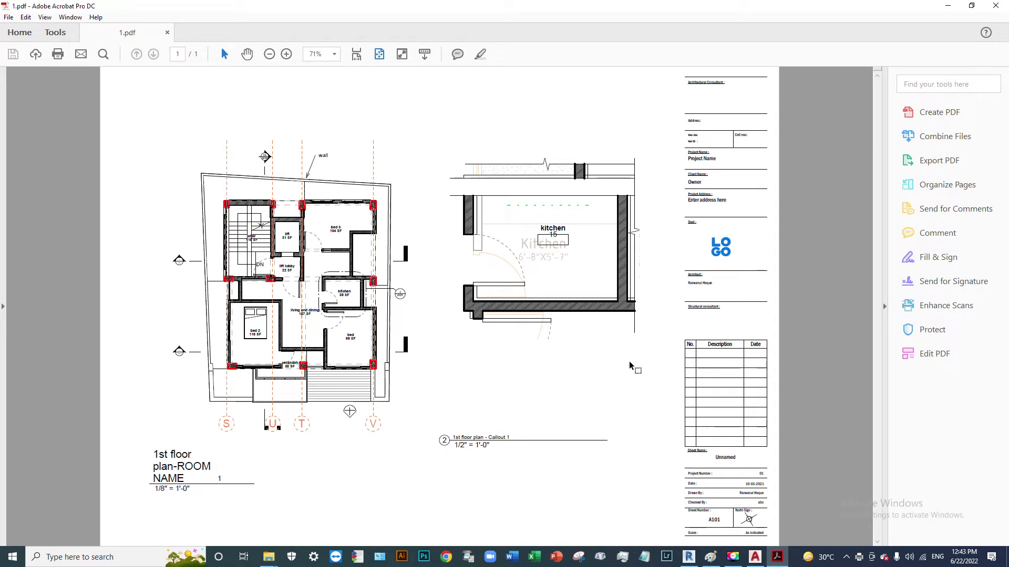
pyautogui.moveTo(687, 557)
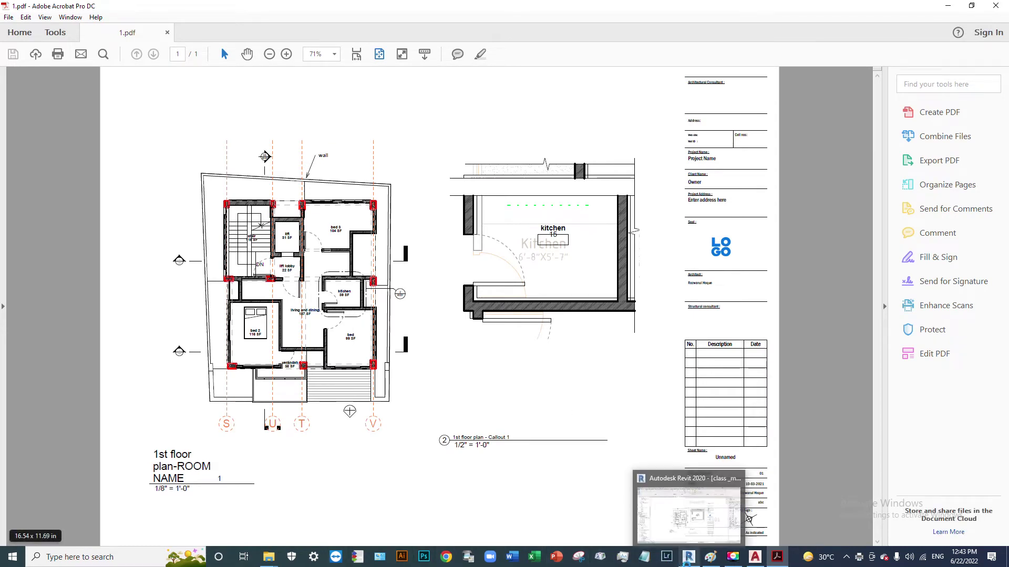
pyautogui.click(688, 557)
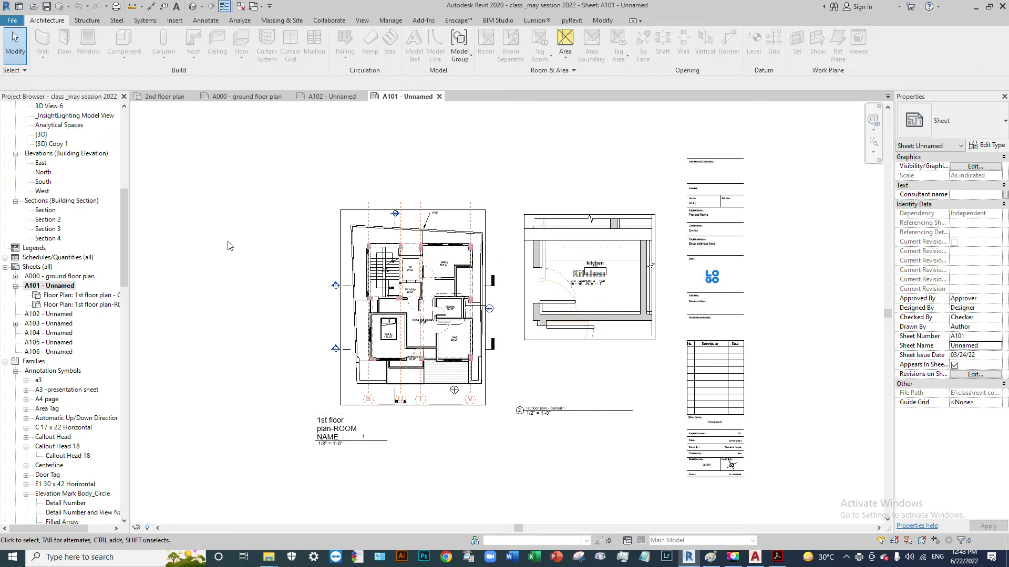
# Open the Export Image dialog via File > Export > Images and Animations > Image
pyautogui.click(11, 20)
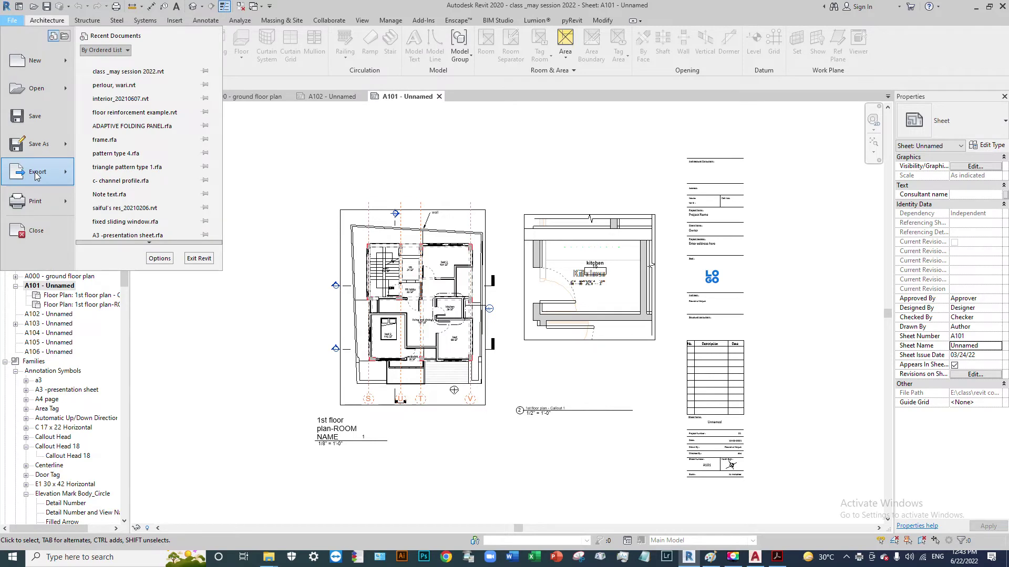
pyautogui.moveTo(37, 175)
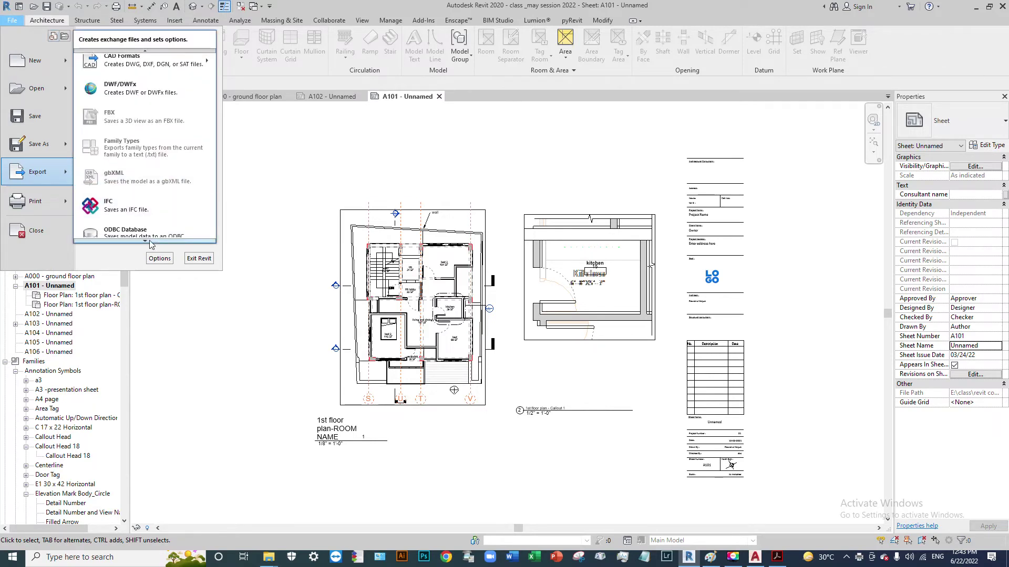
pyautogui.moveTo(149, 241)
pyautogui.moveTo(147, 174)
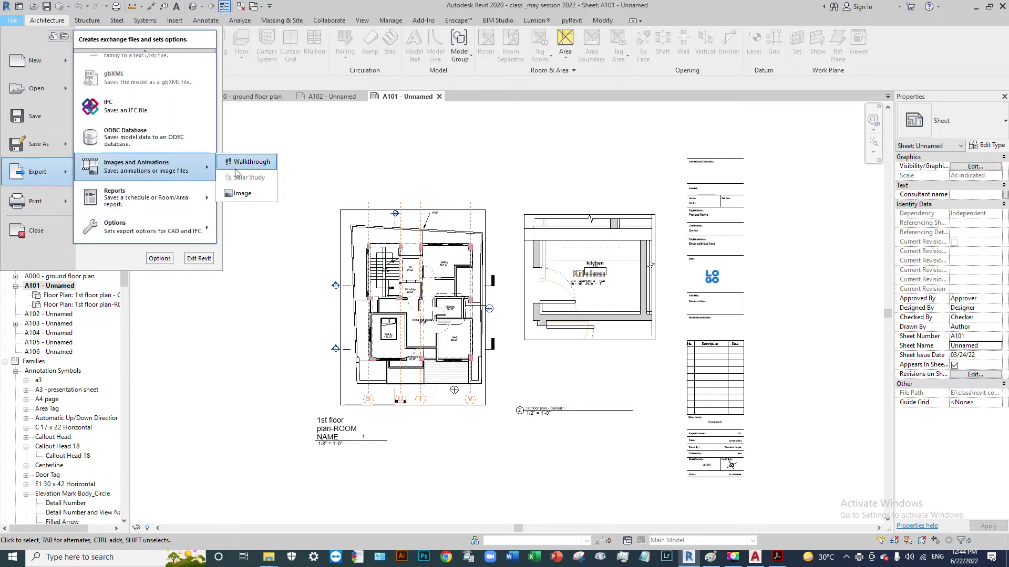
pyautogui.click(244, 194)
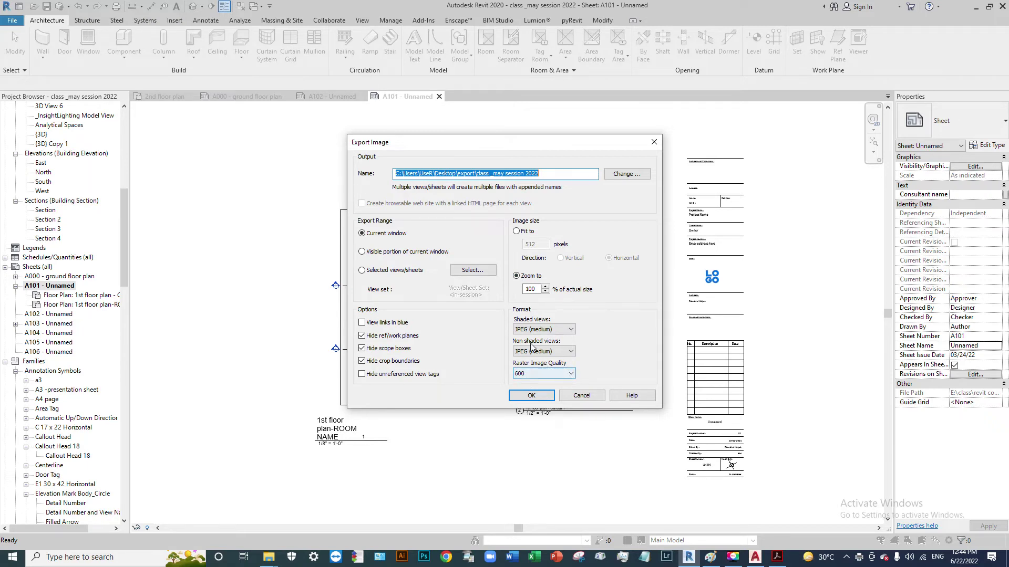
# Export only sheet A101 as a JPEG using the selected views/sheets option
pyautogui.click(387, 272)
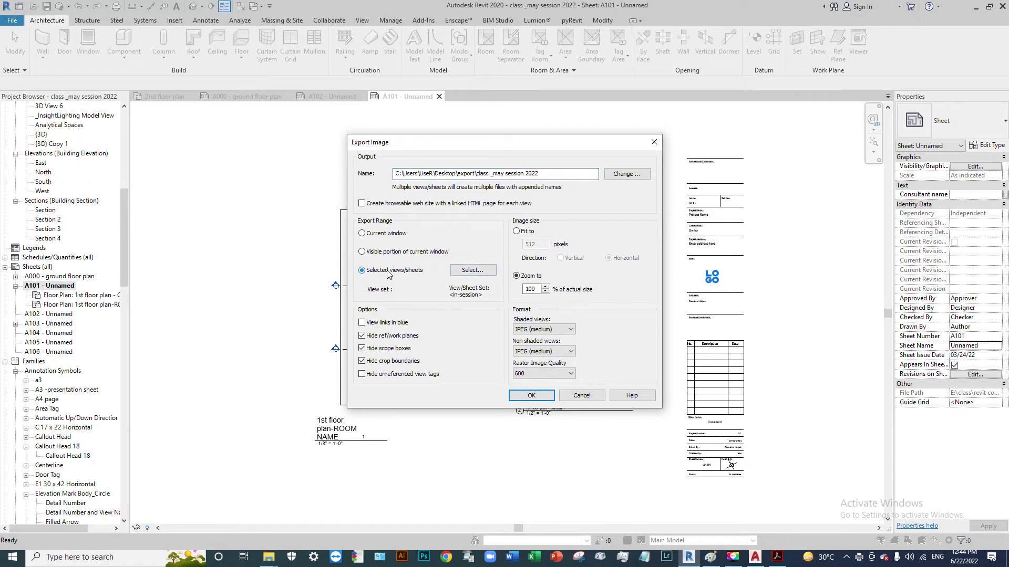
pyautogui.click(482, 270)
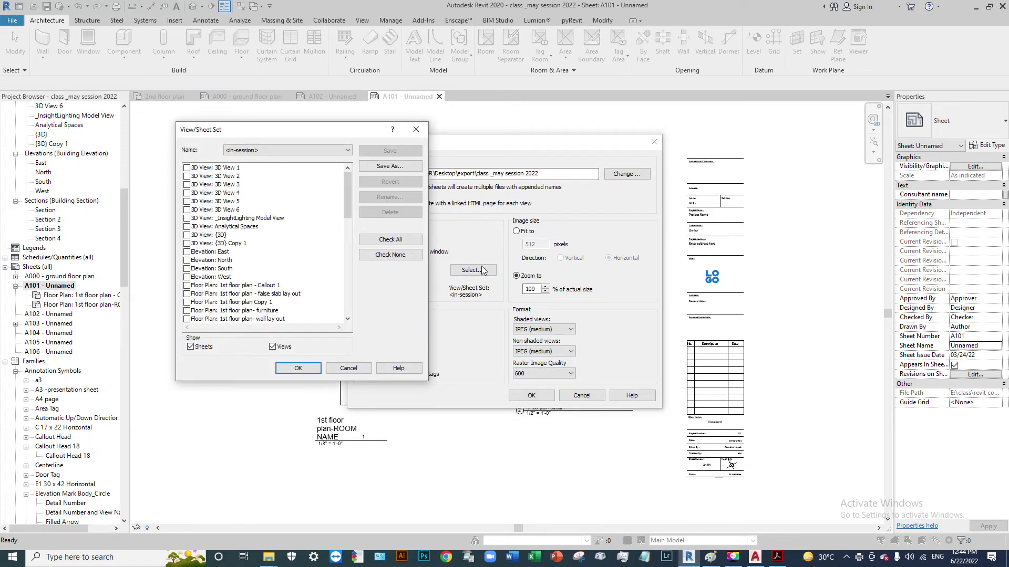
pyautogui.click(272, 347)
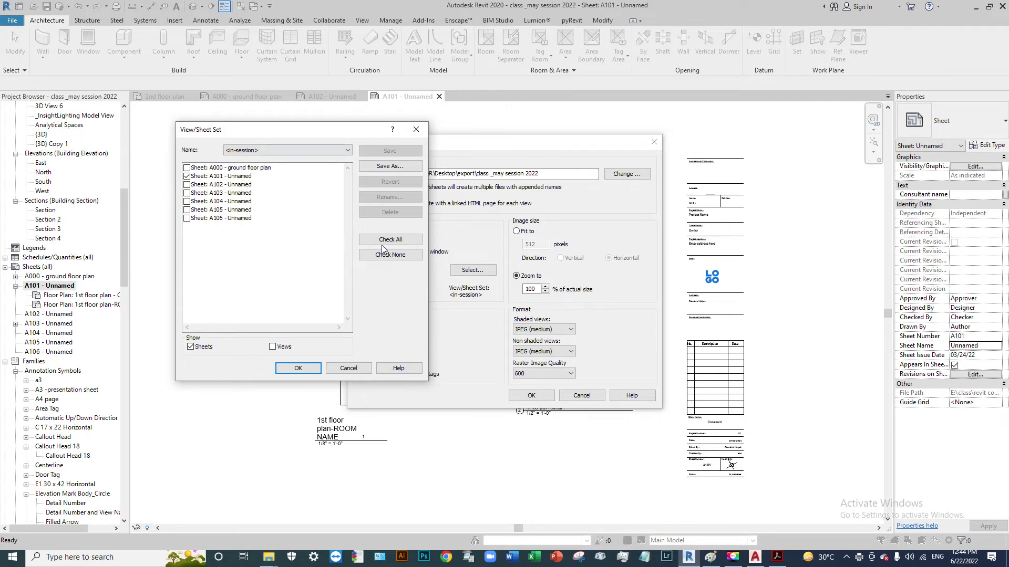
pyautogui.click(297, 368)
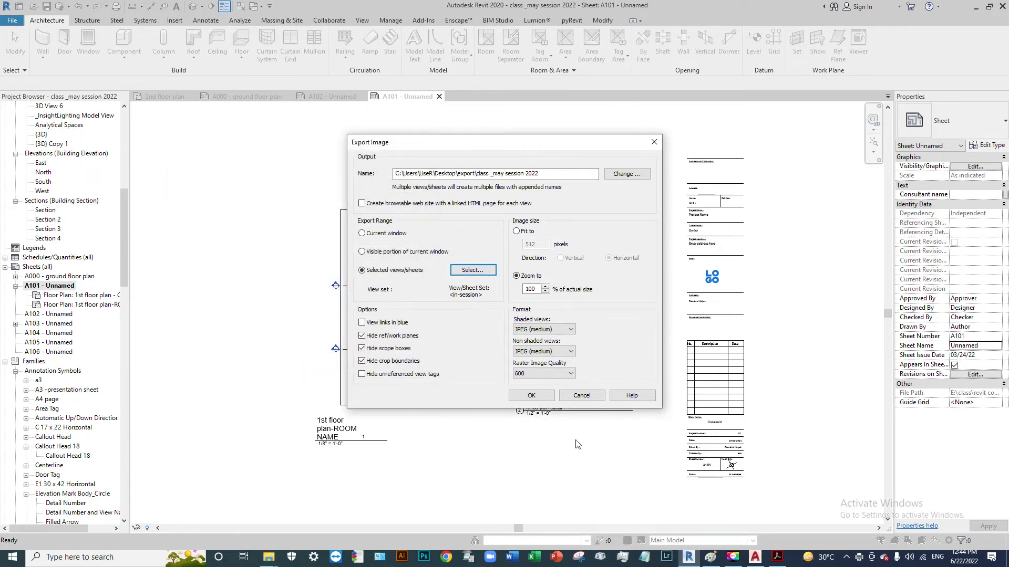
pyautogui.click(542, 399)
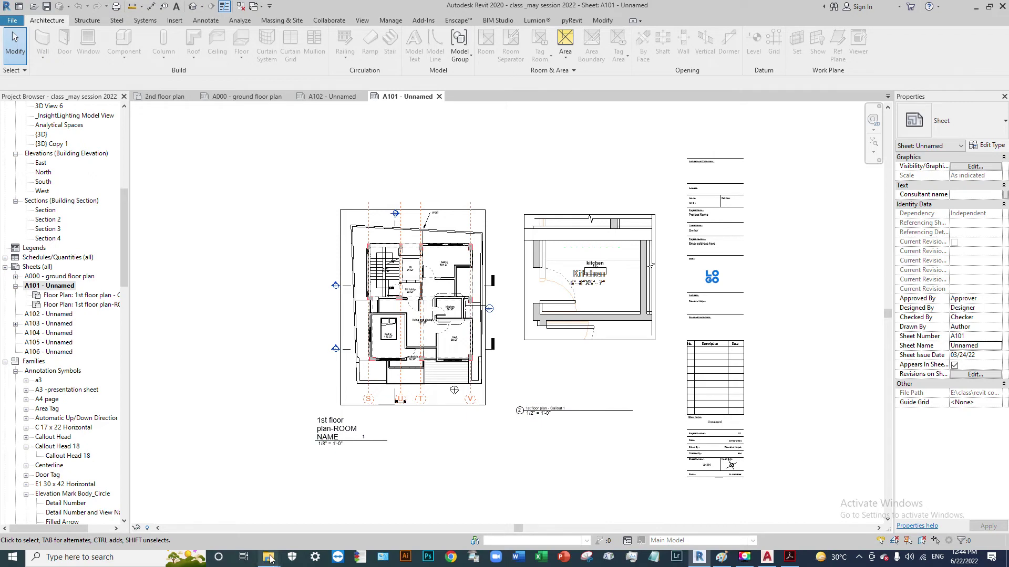
# Bring the export folder forward and call up the Open with options for the A101 sheet JPEG
pyautogui.moveTo(269, 558)
pyautogui.click(298, 527)
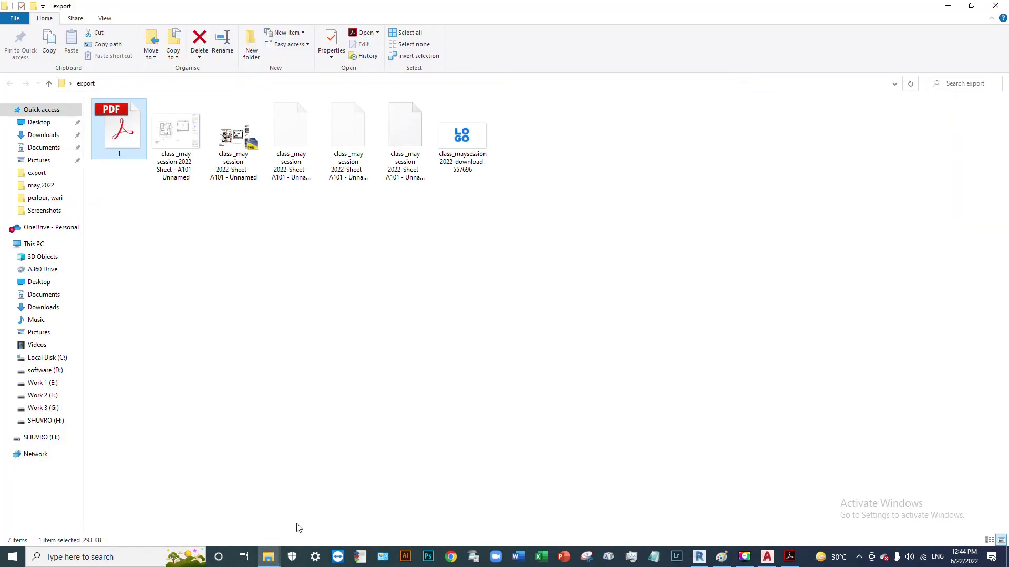
pyautogui.rightClick(194, 127)
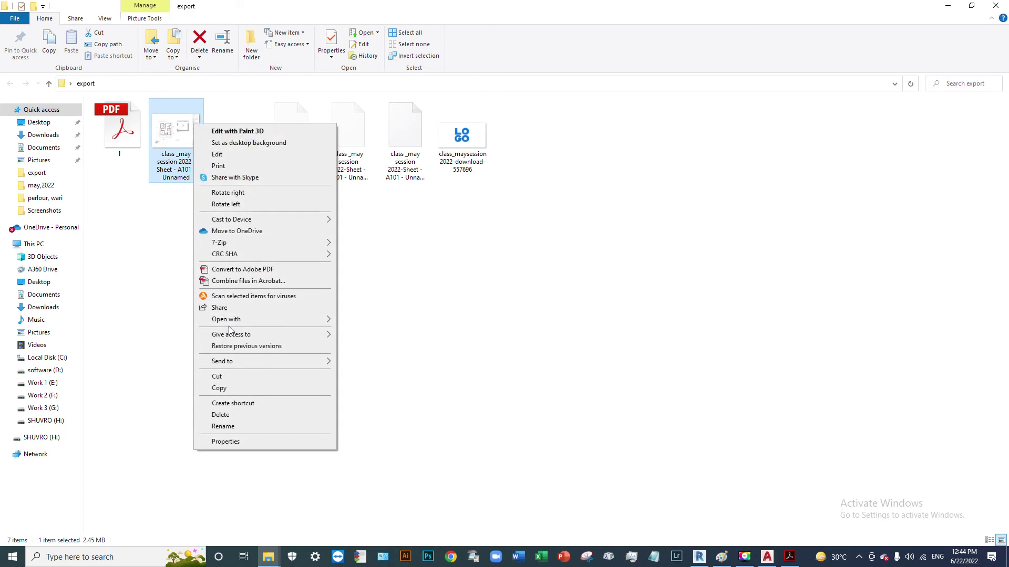
pyautogui.moveTo(235, 325)
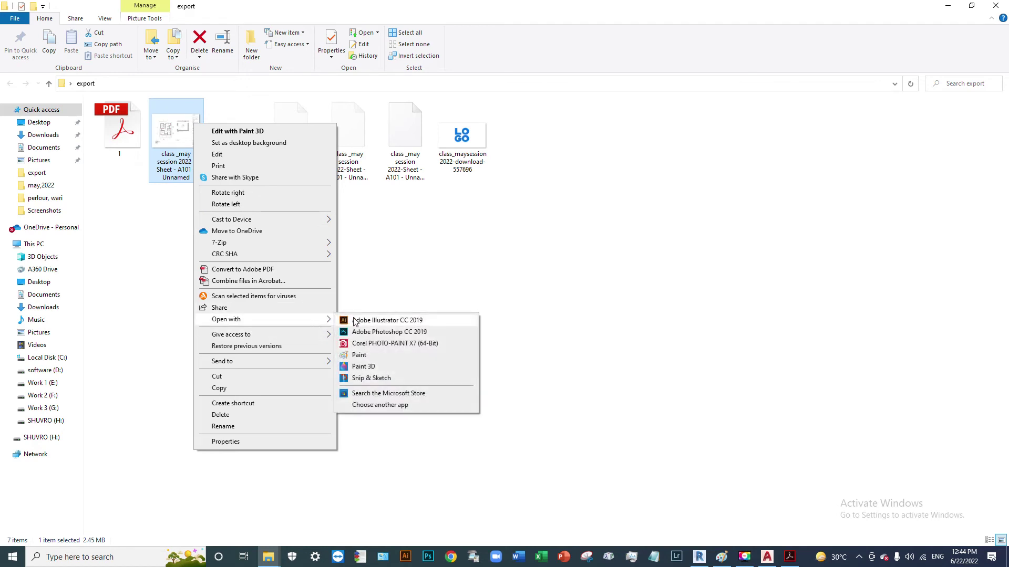
# Open the A101 sheet JPEG in Paint and scroll around the 9937 × 7012 image
pyautogui.click(359, 355)
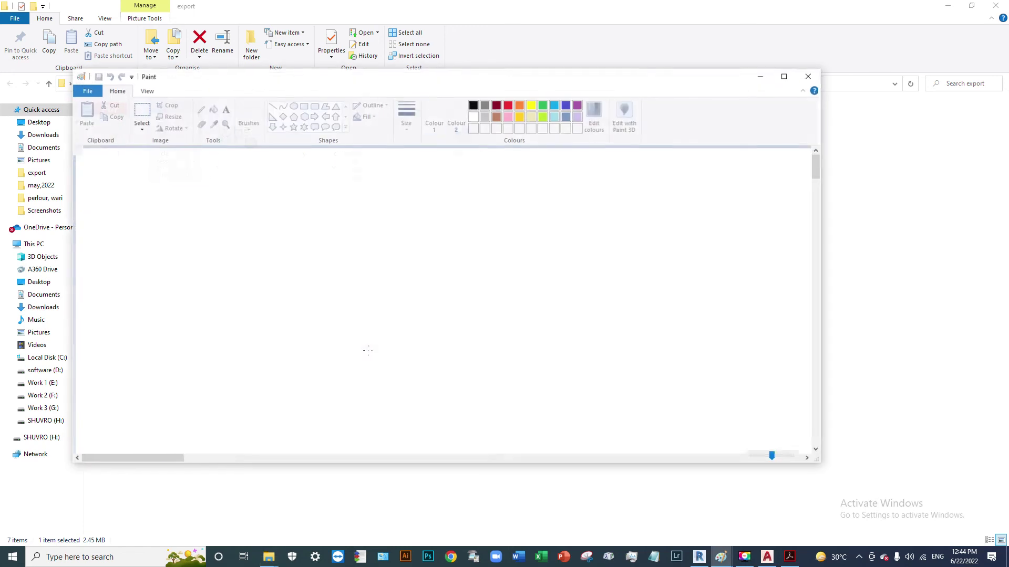
pyautogui.scroll(-6, 672, 321)
pyautogui.scroll(-4, 672, 321)
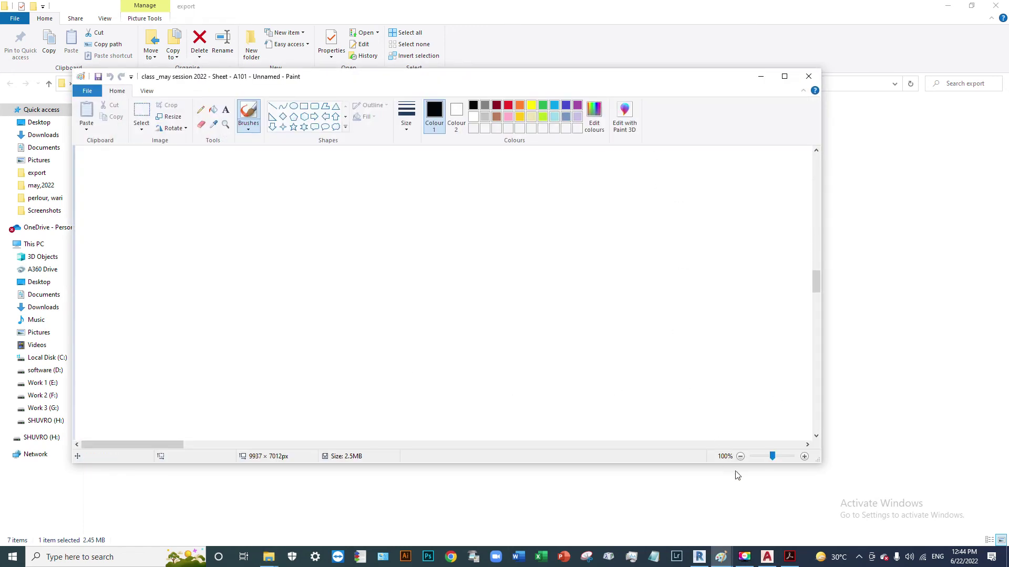
pyautogui.scroll(-6, 609, 281)
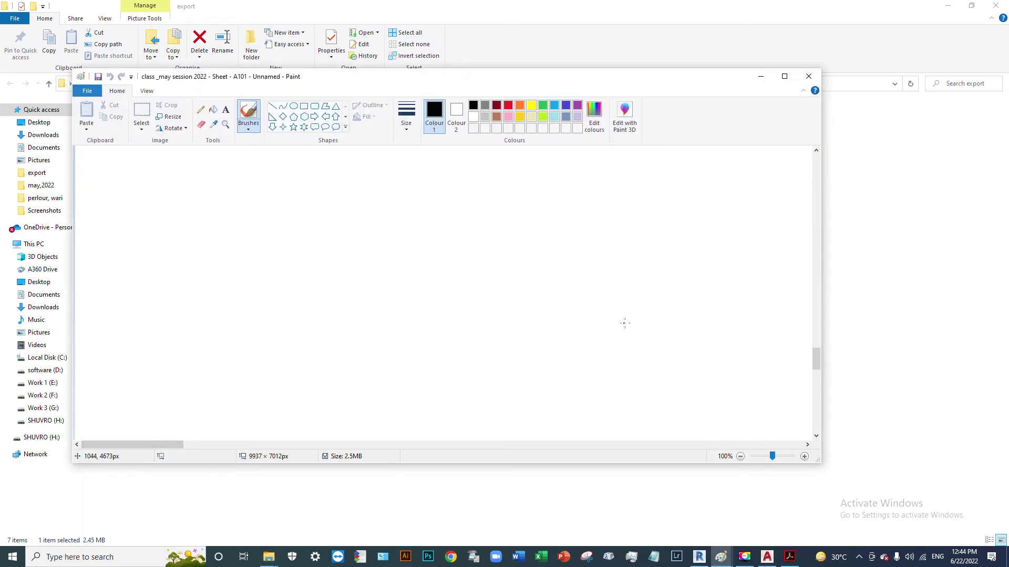
pyautogui.scroll(3, 624, 322)
pyautogui.moveTo(175, 446); pyautogui.dragTo(393, 453)
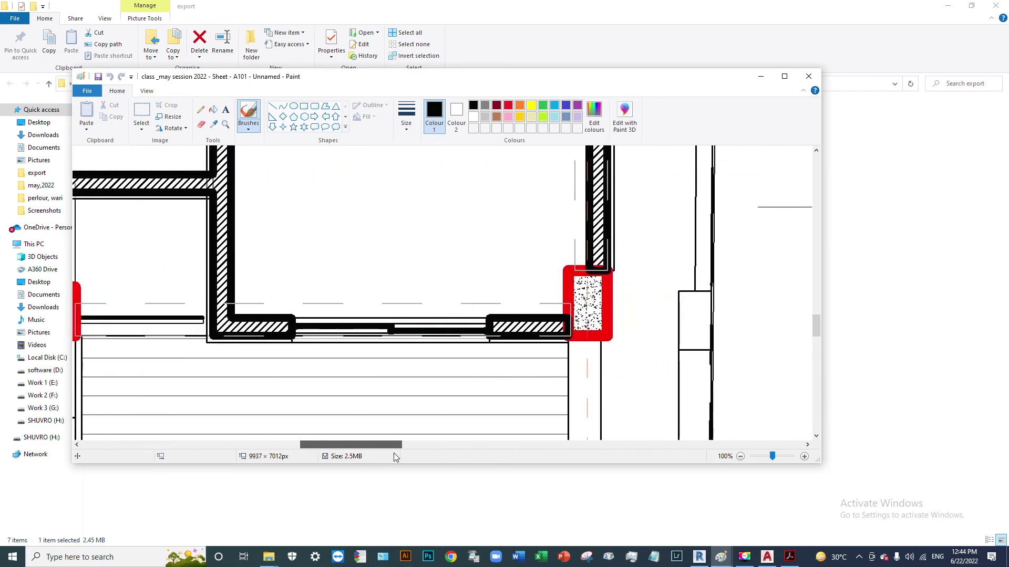
# Maximize Paint and zoom out to 12.5% so the whole A101 sheet is visible
pyautogui.click(784, 76)
pyautogui.scroll(10, 713, 195)
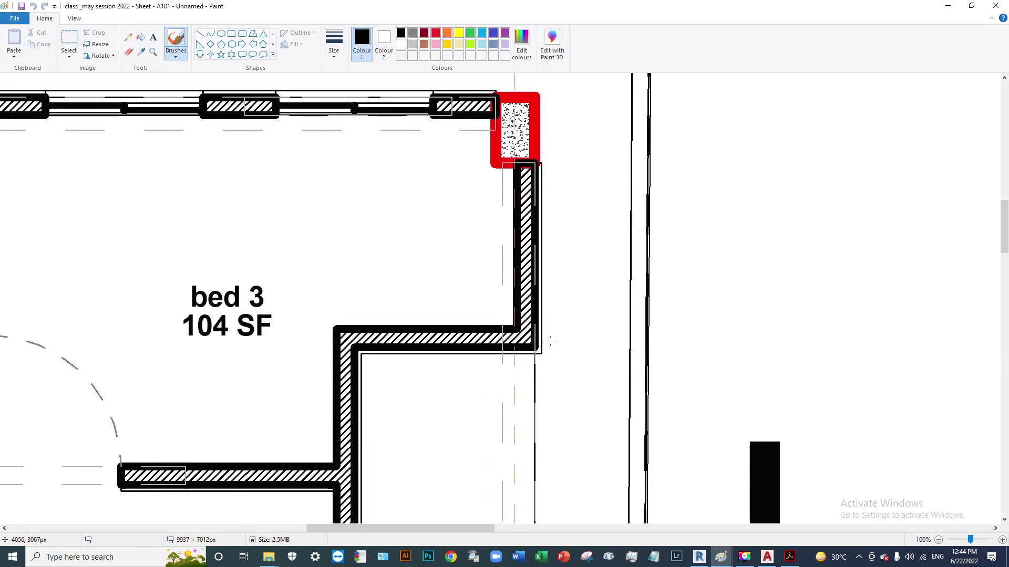
pyautogui.scroll(-2, 550, 341)
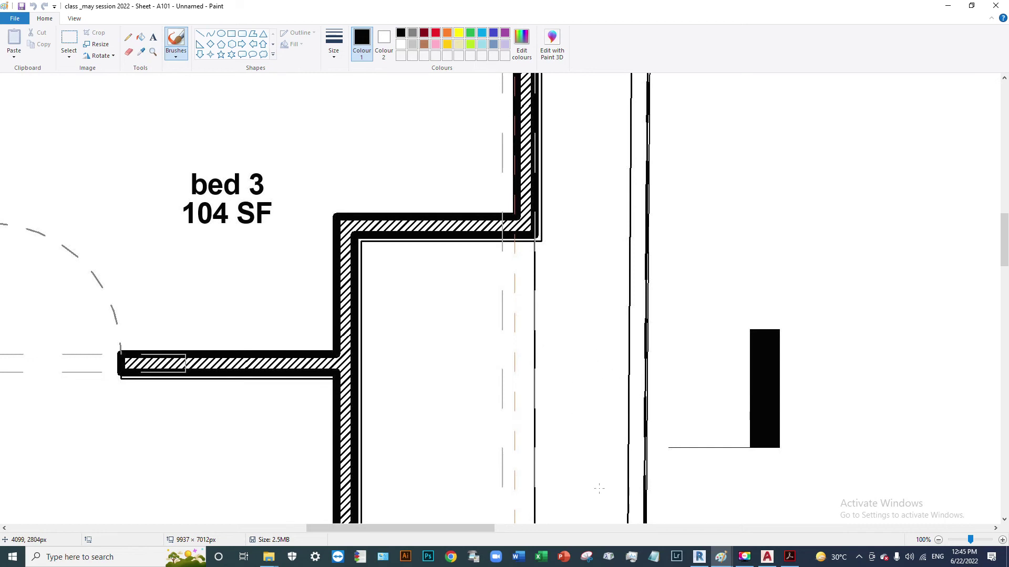
pyautogui.click(938, 541)
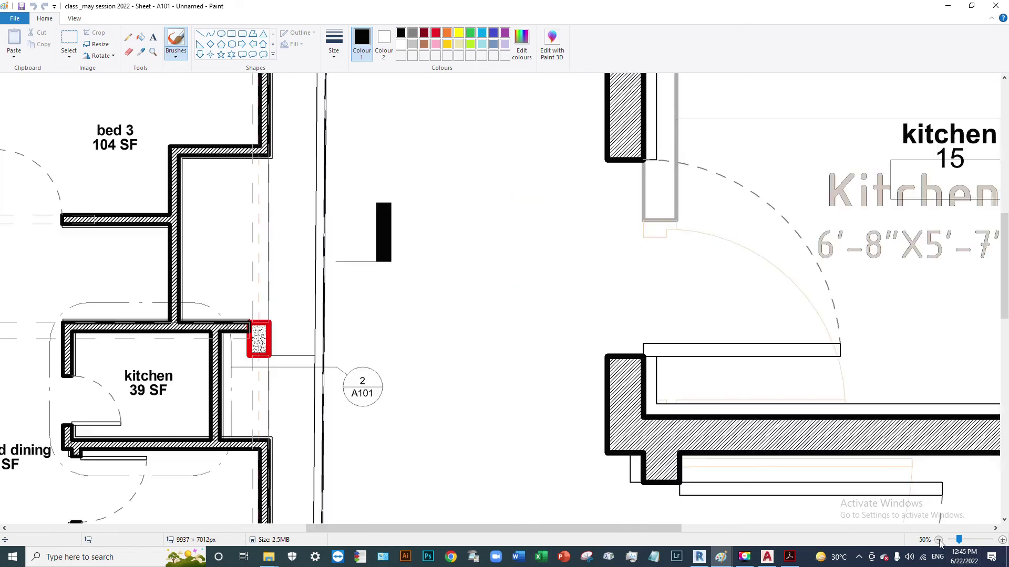
pyautogui.click(938, 541)
pyautogui.click(939, 540)
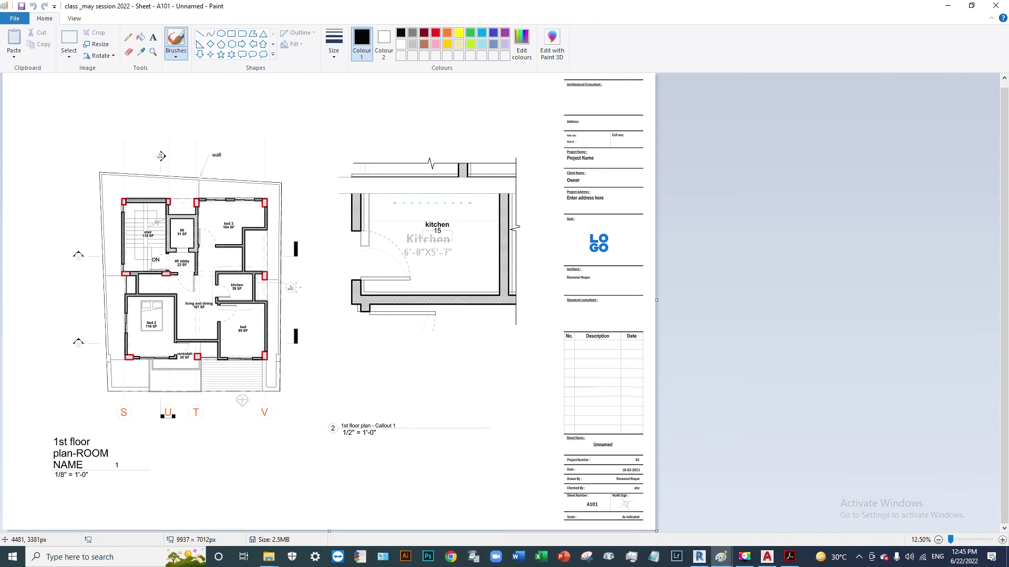
pyautogui.scroll(1, 537, 225)
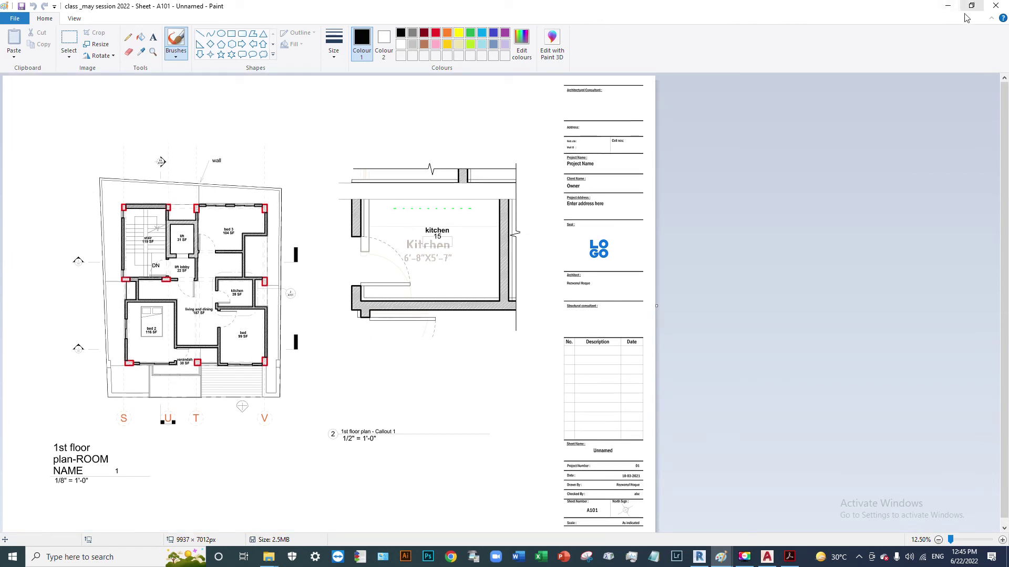